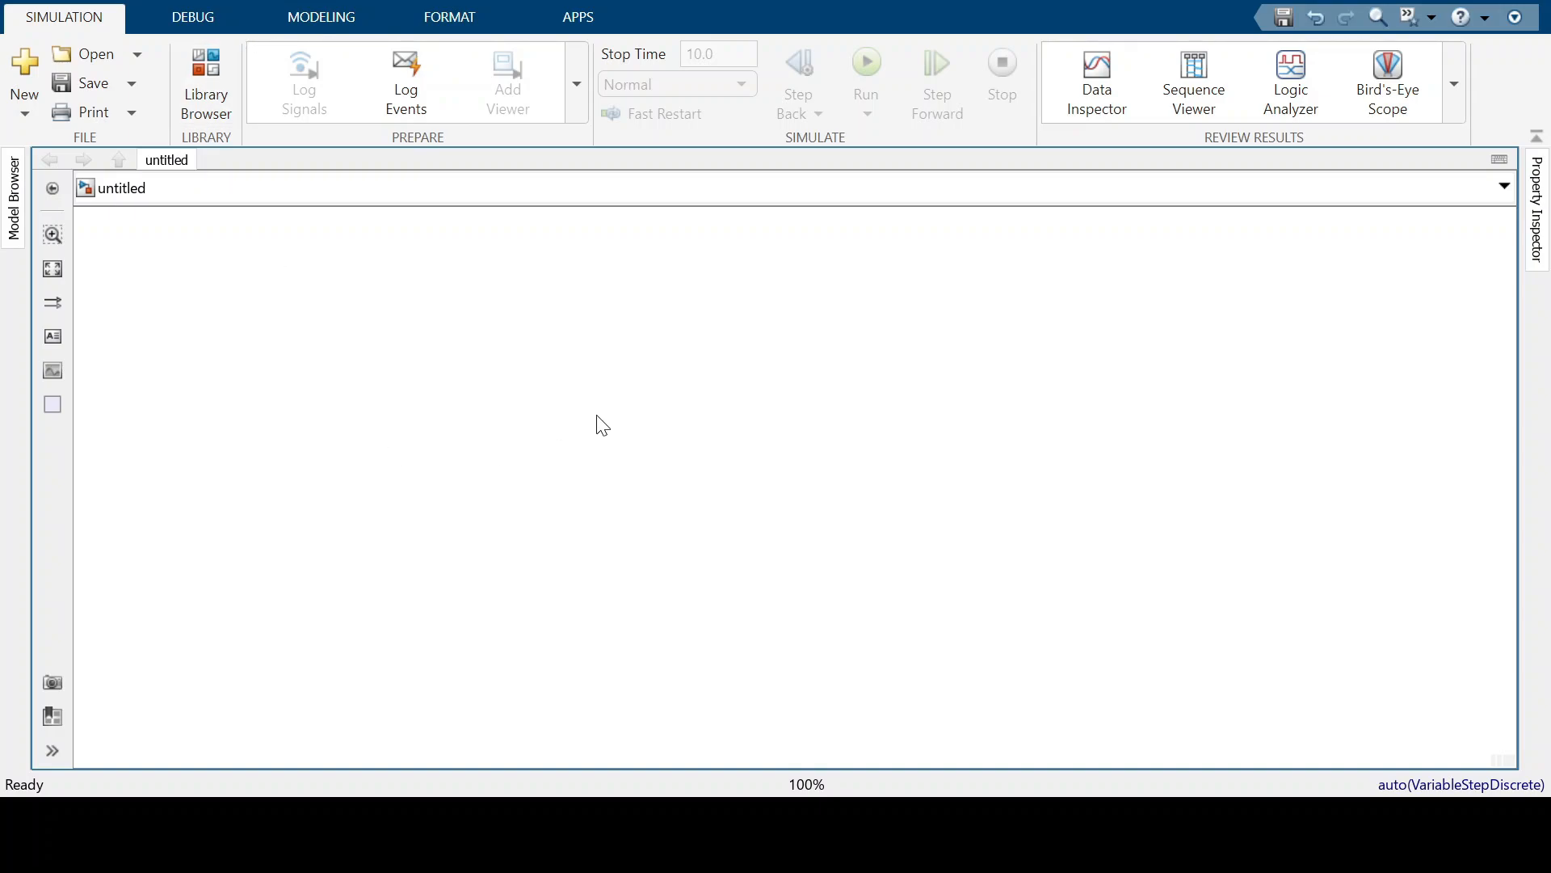
- Add a Stateflow Chart block from the block library to the middle of the empty model
left_click(207, 73)
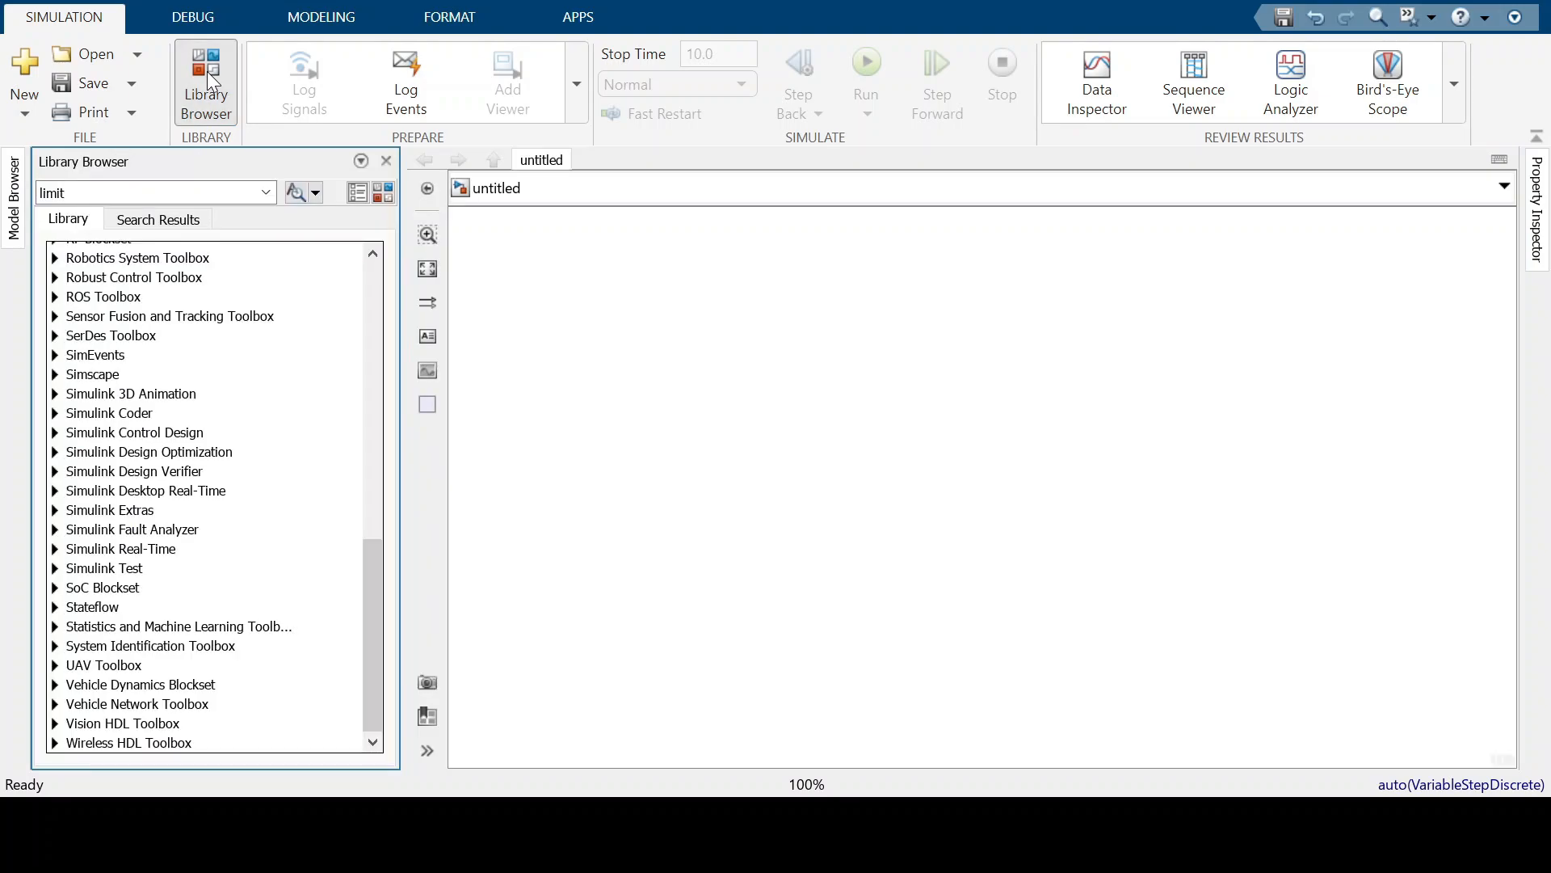
left_click(54, 606)
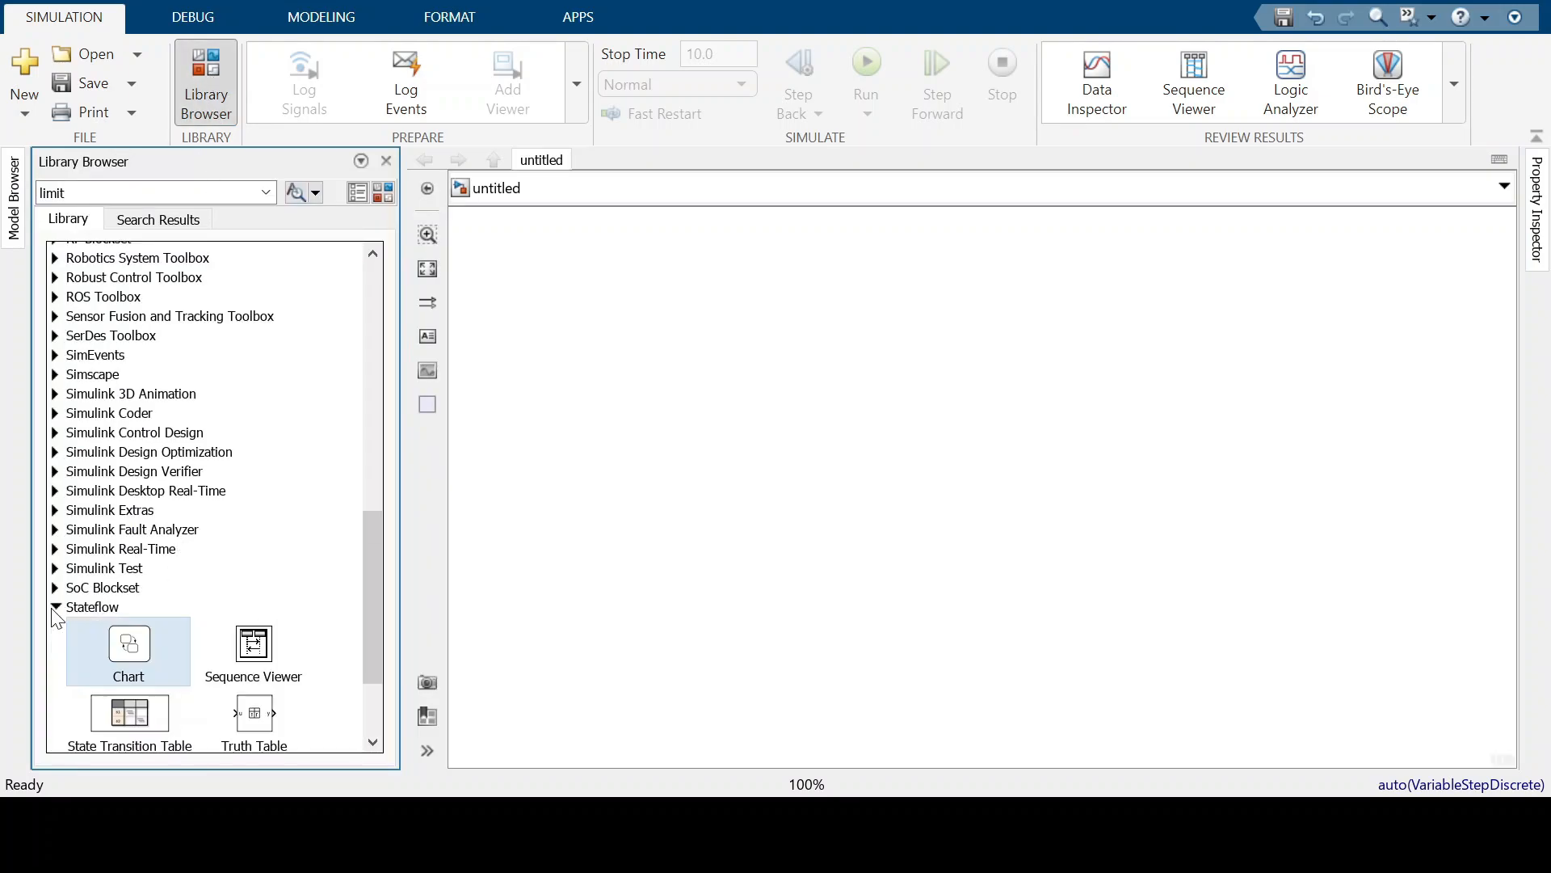
left_click_drag(122, 658, 841, 463)
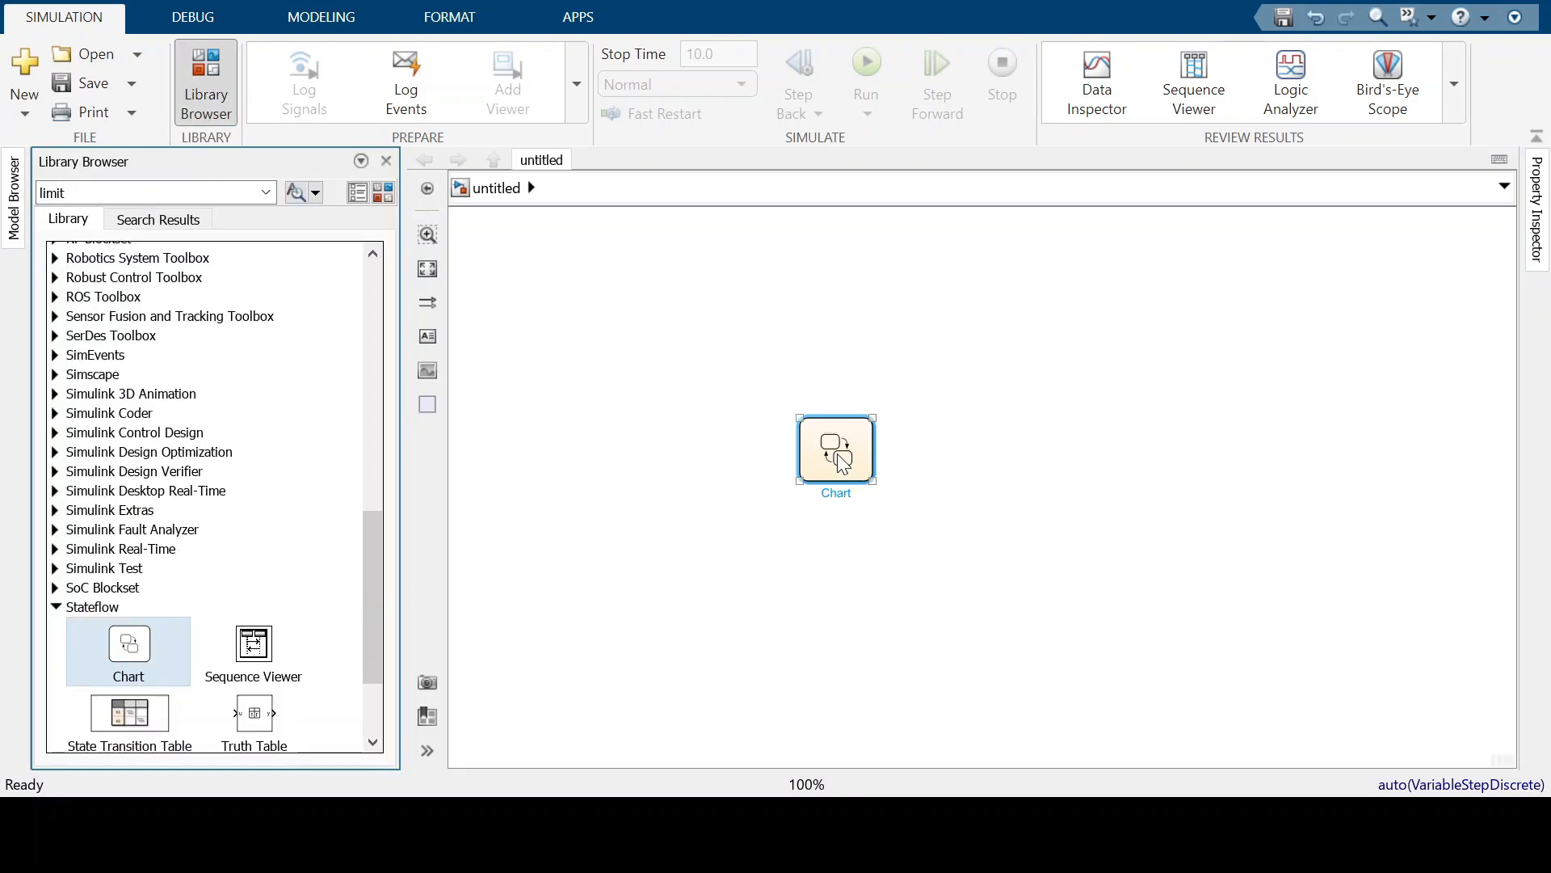
left_click(1058, 436)
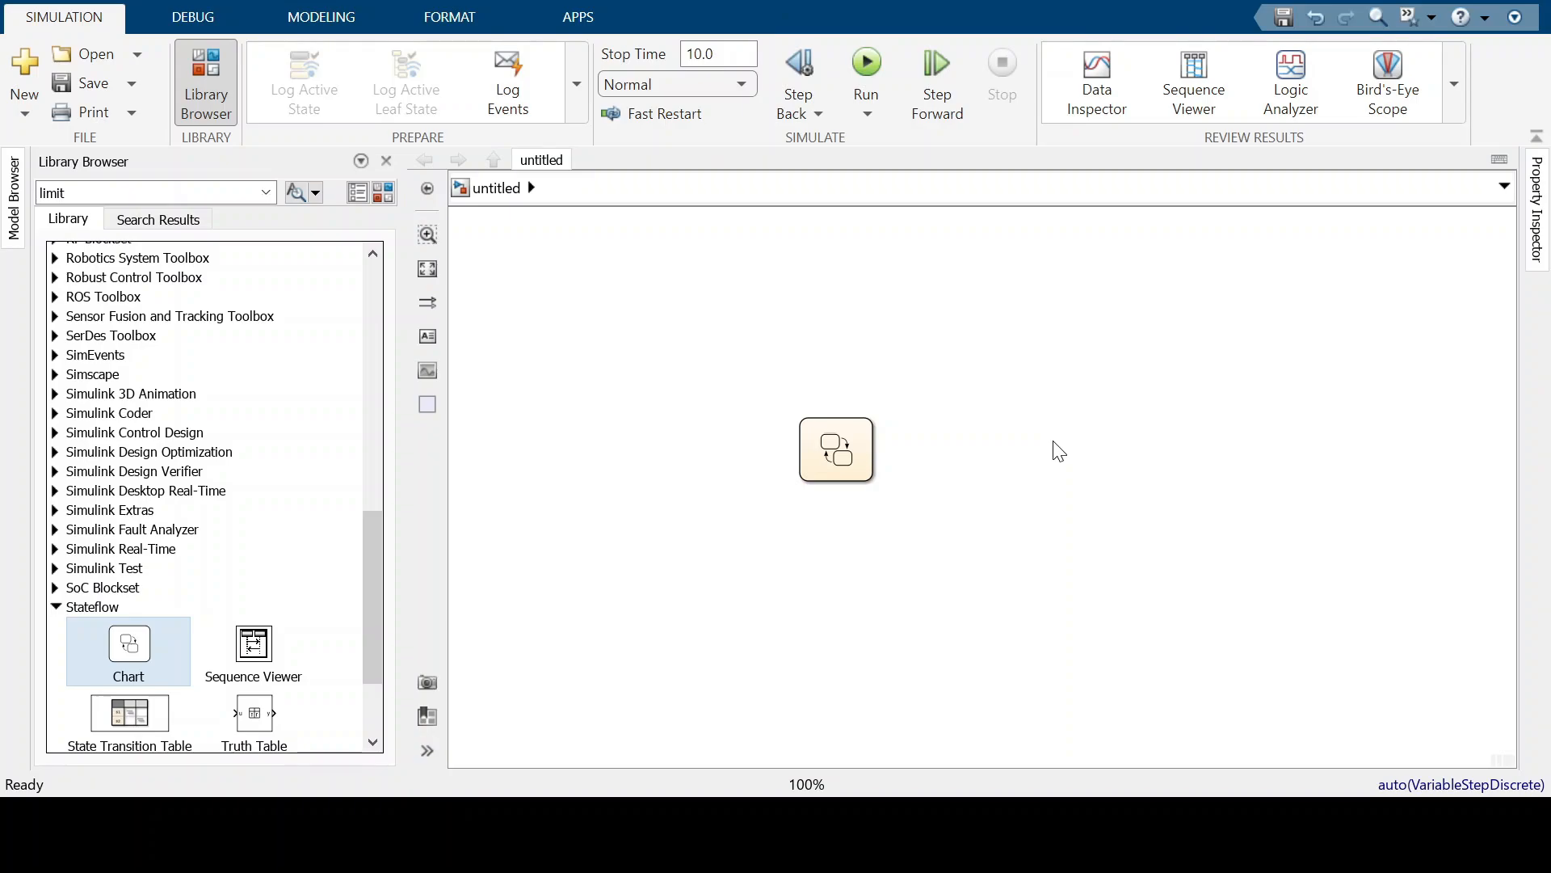
key("ctrl+v")
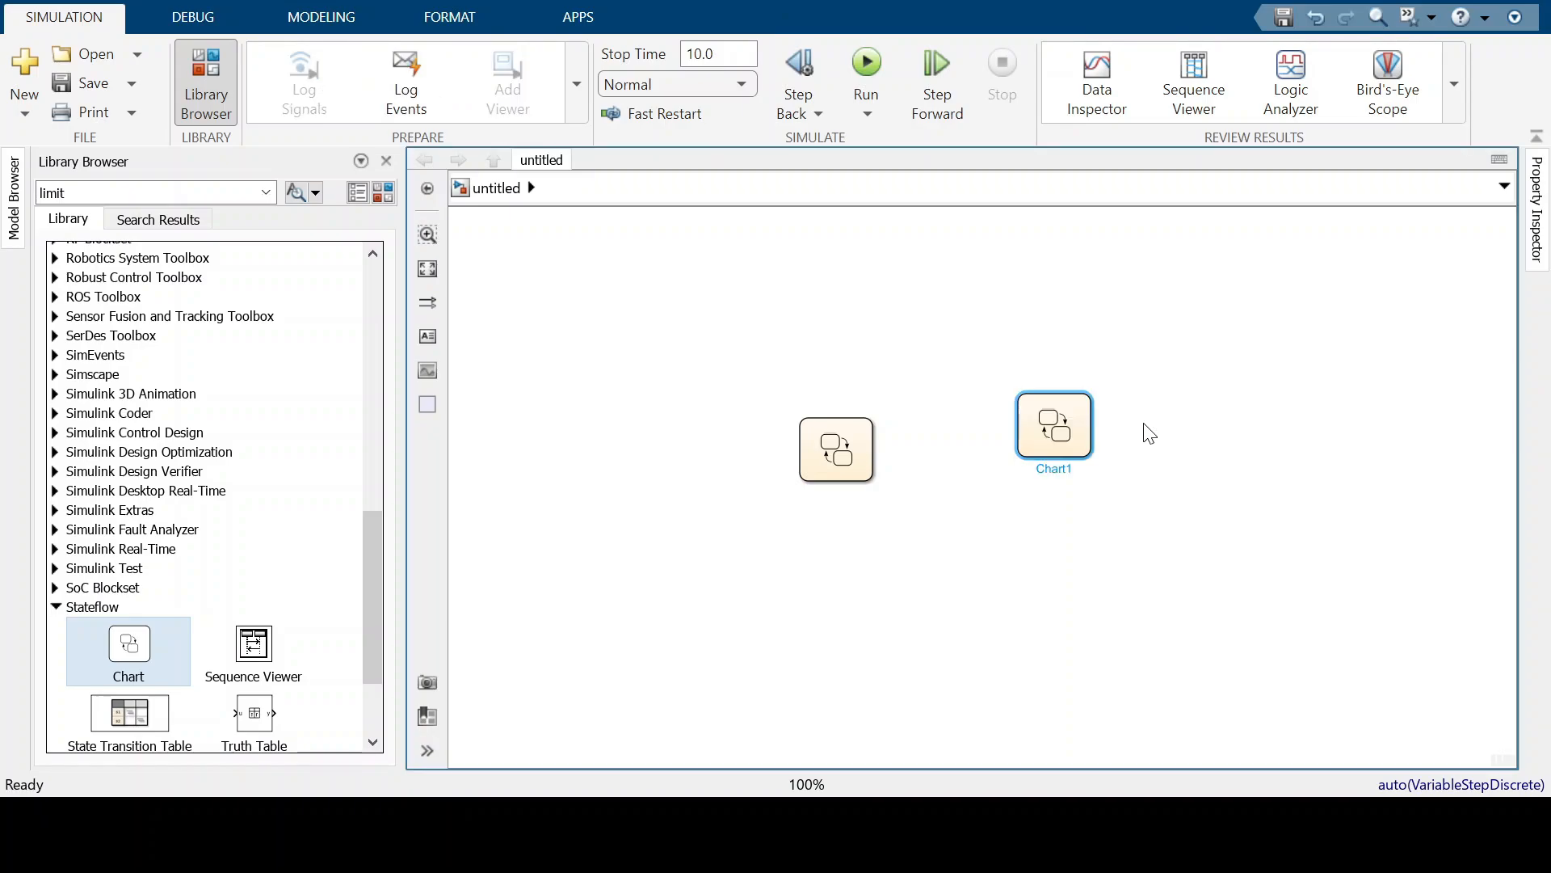
left_click(1065, 419)
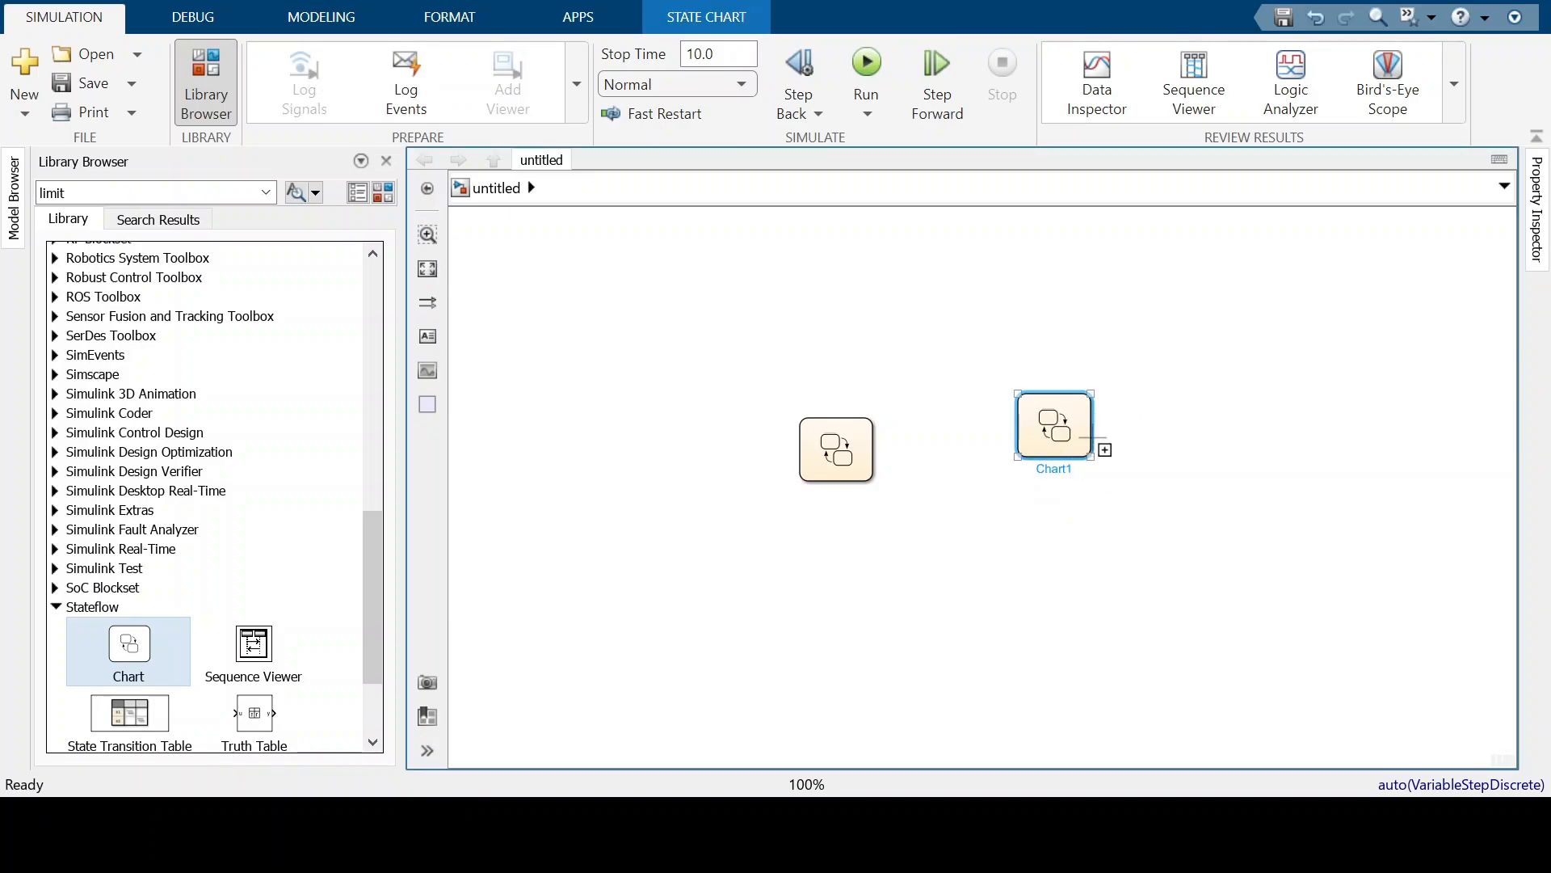
key("Delete")
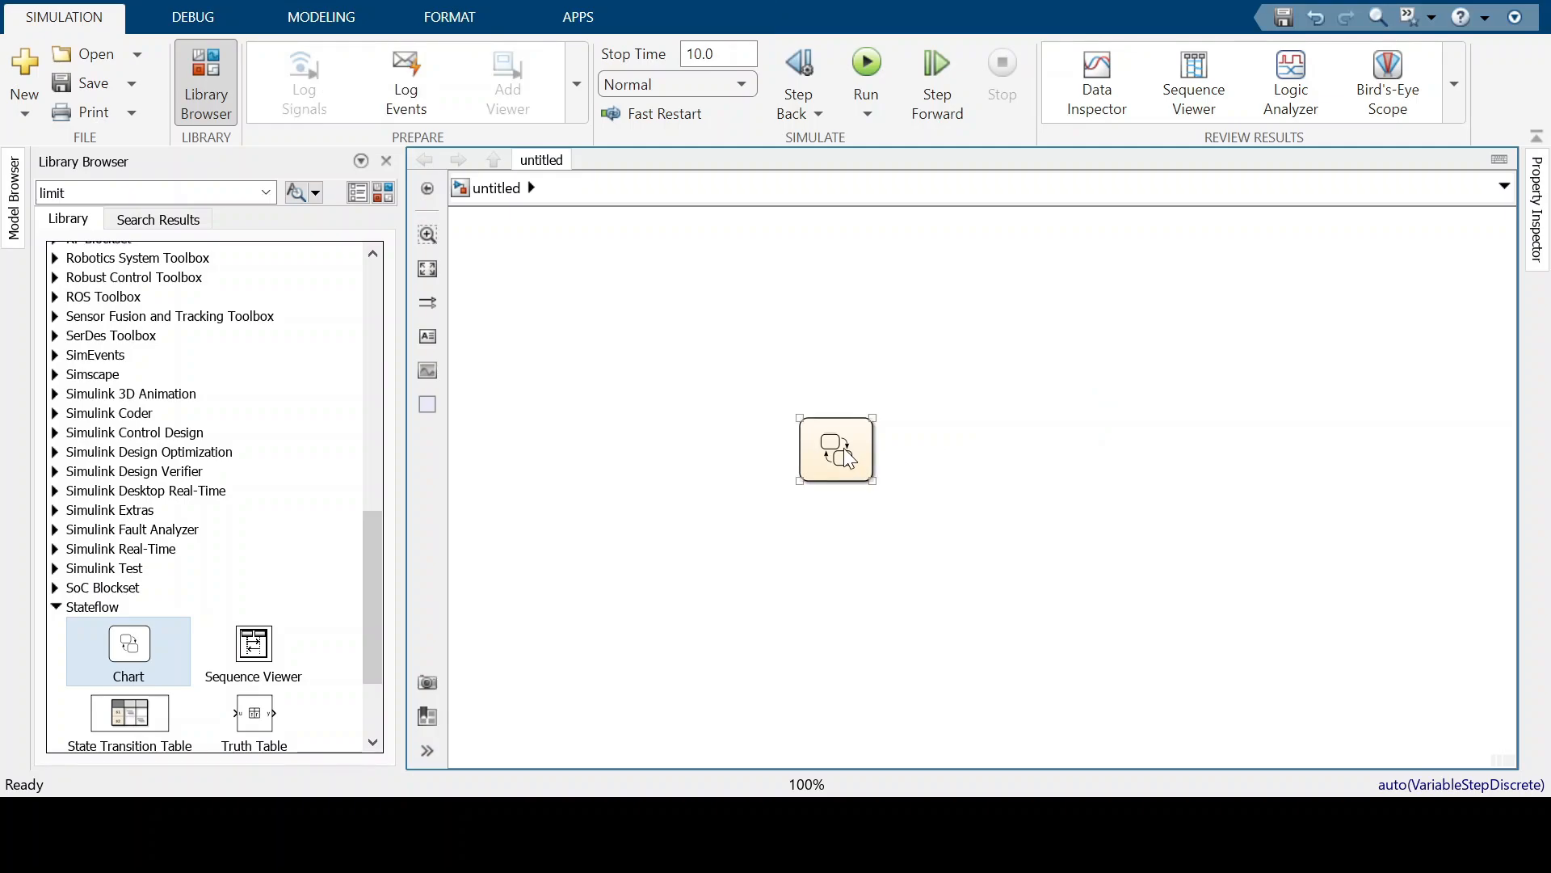
- Rename the Chart block as "On_OFF chart"
left_click(869, 455)
left_click(841, 450)
left_click(841, 493)
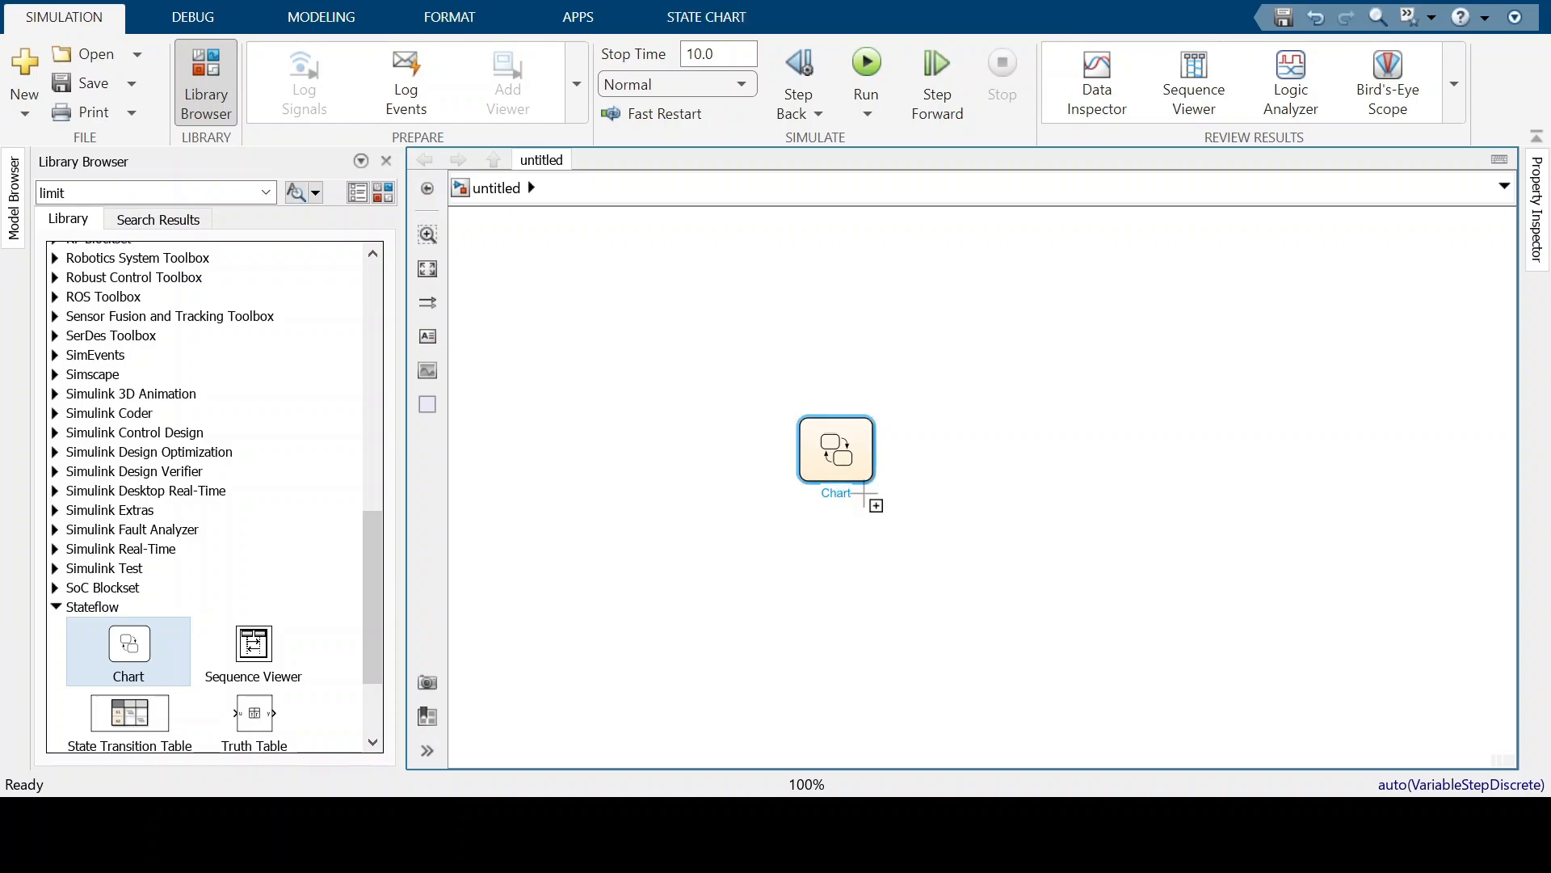
key("BackSpace")
key("BackSpace")
key("BackSpace")
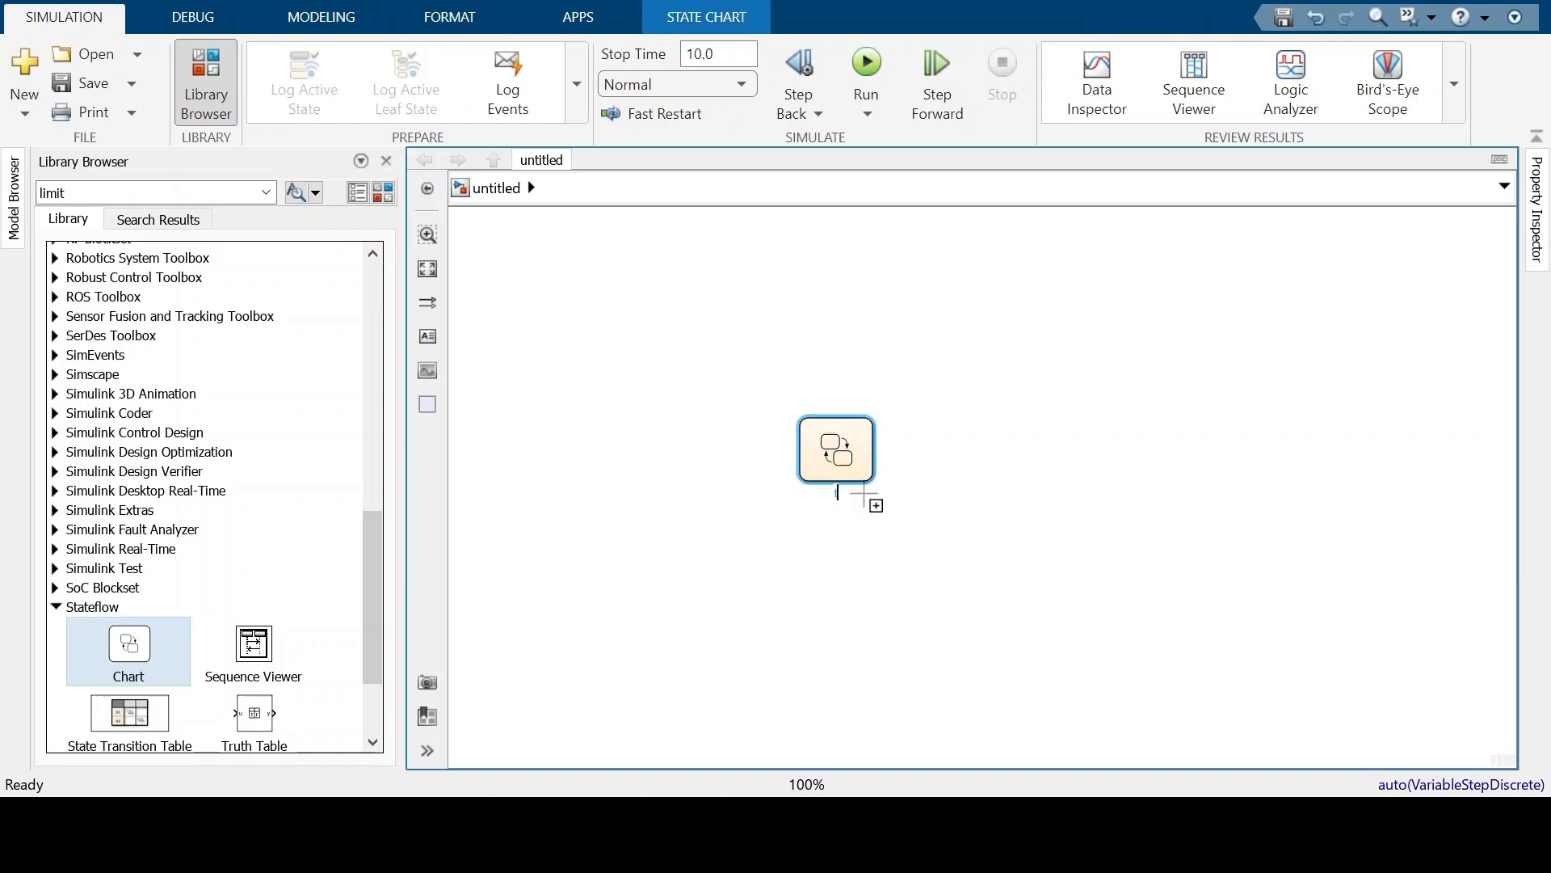
type("On_OFF chart")
key("Return")
- Open the On_OFF chart for editing, close the Library Browser, and add a state named OFF in the chart's upper part
double_click(841, 455)
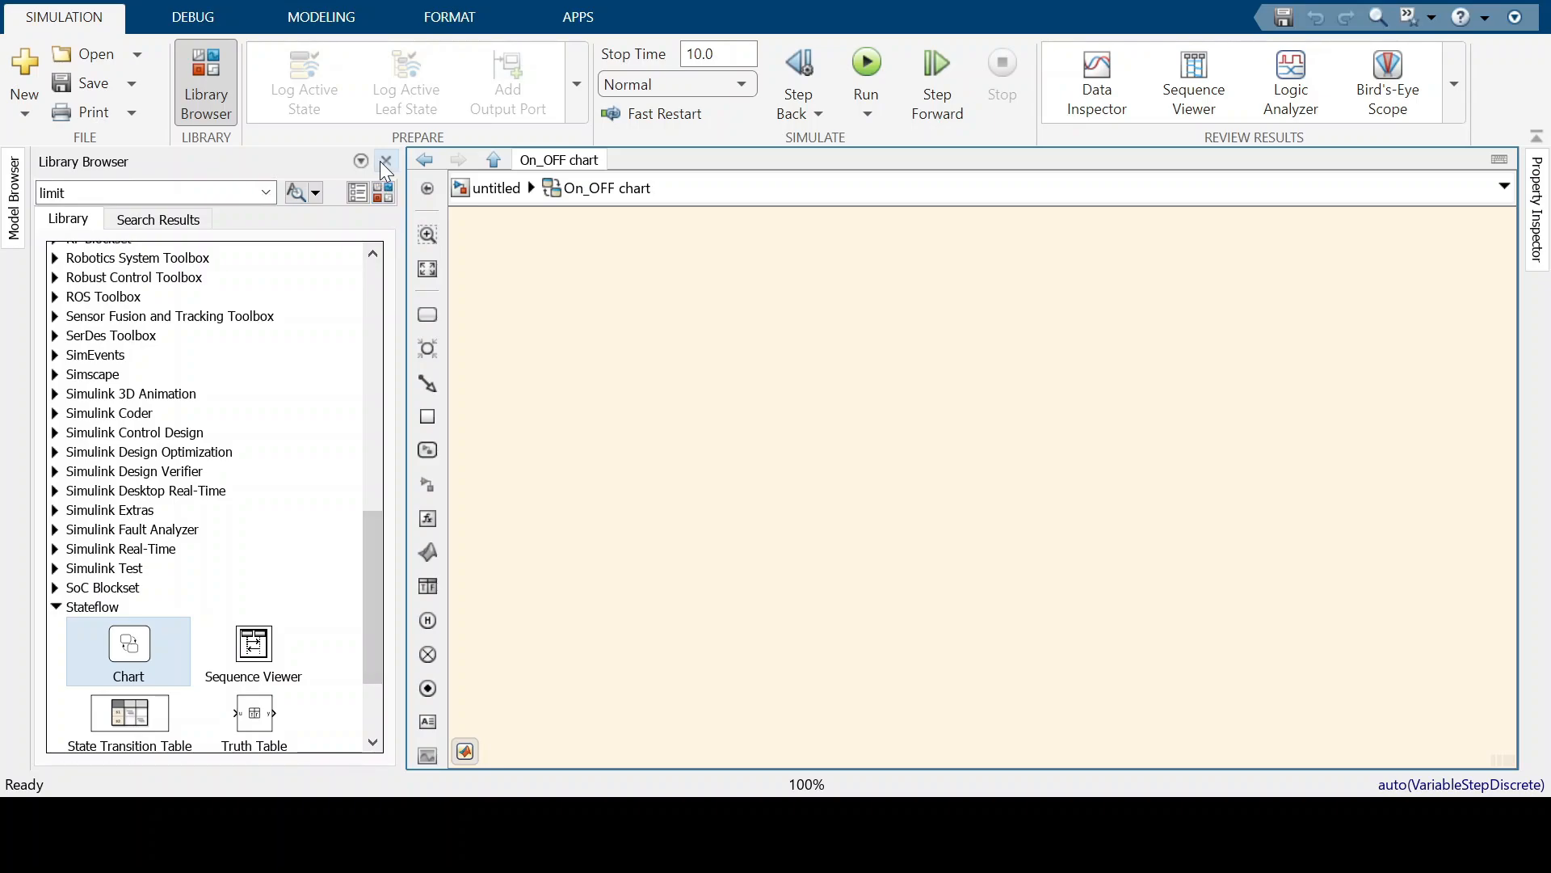
left_click(385, 163)
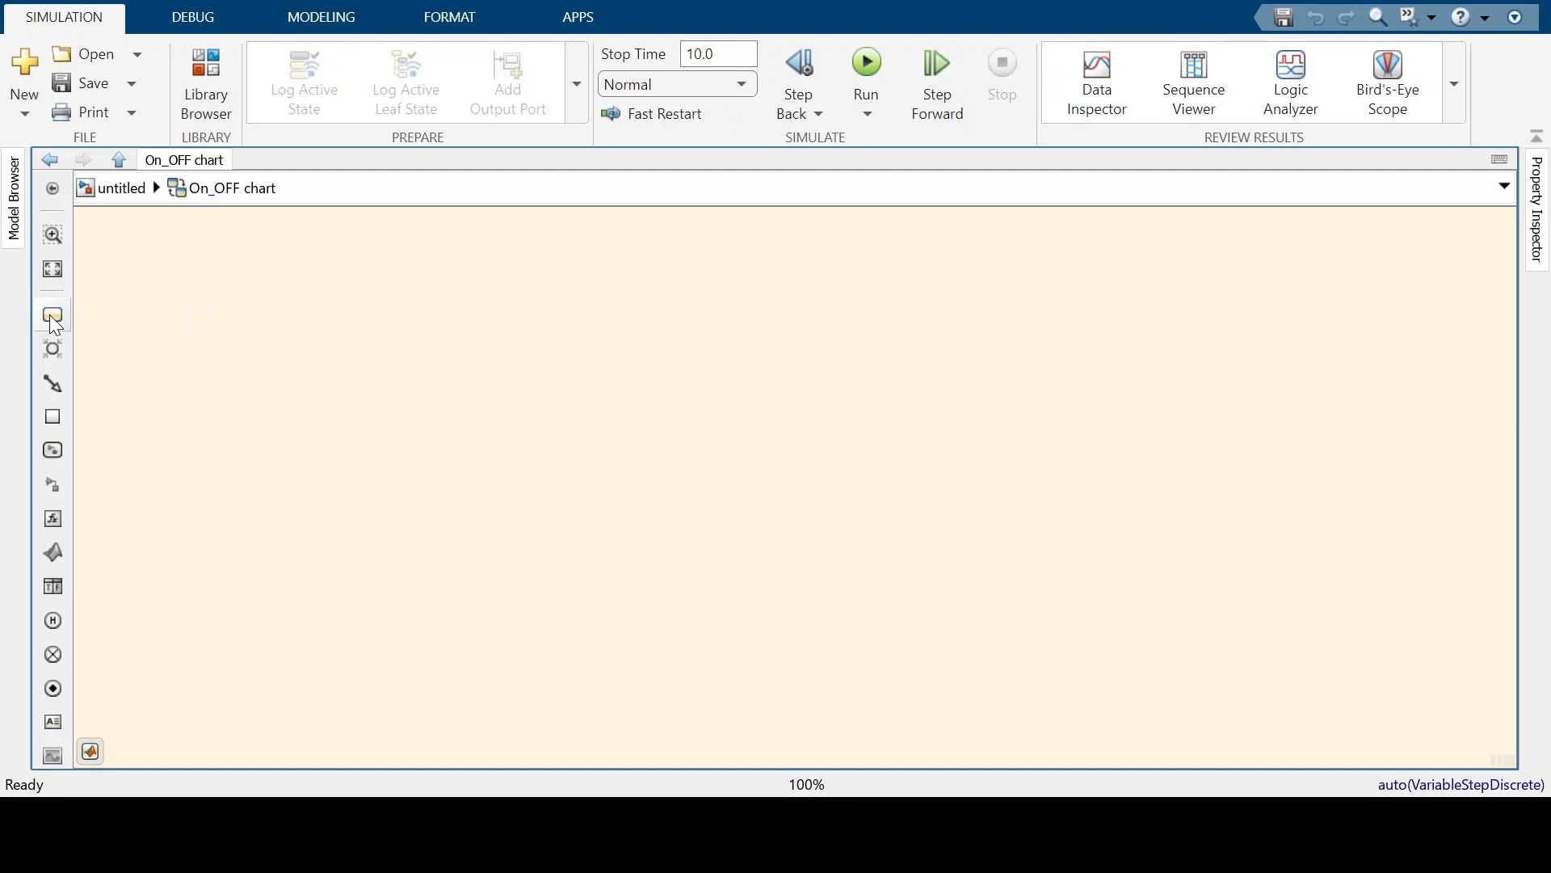
left_click_drag(51, 318, 625, 427)
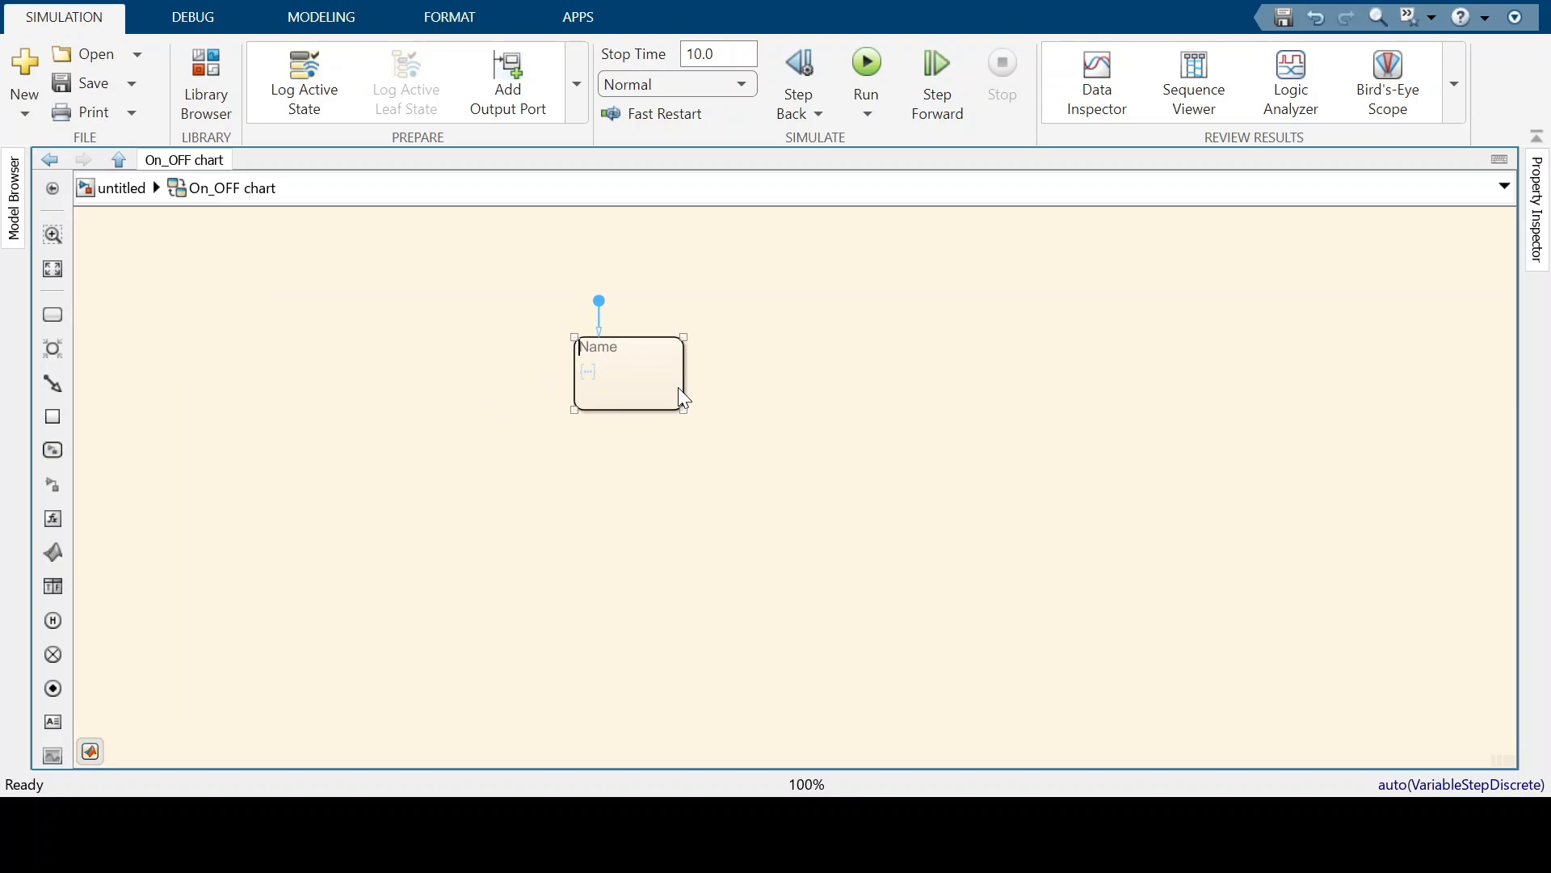
type("OFF")
left_click(596, 323)
left_click(676, 355)
left_click(699, 278)
- Run the simulation once, advance it by a single step to check the OFF state's activity, and stop it
left_click(867, 71)
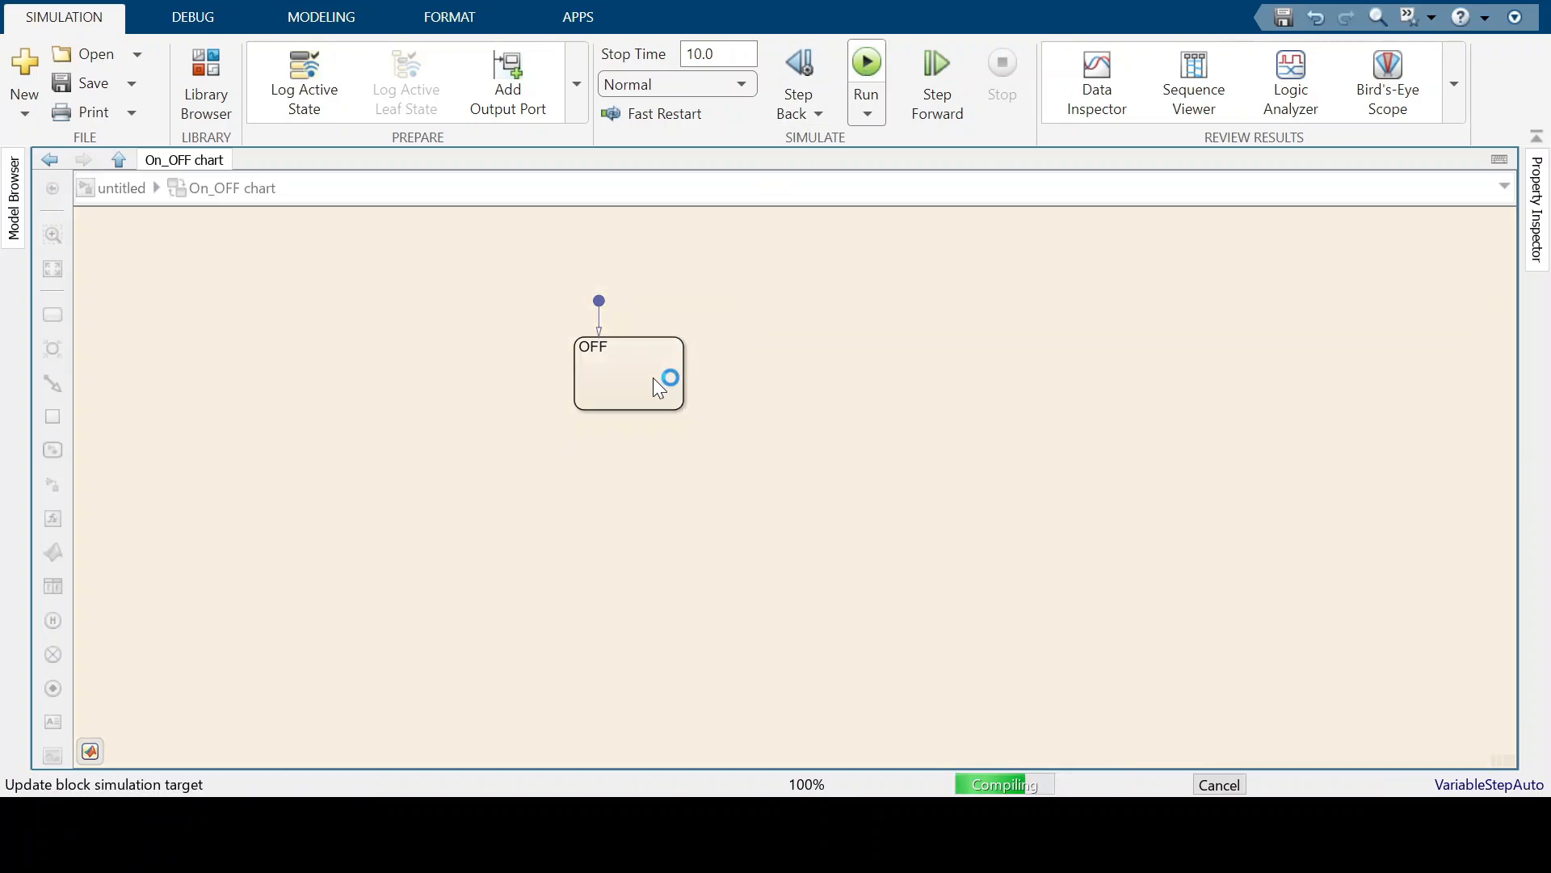
left_click(602, 380)
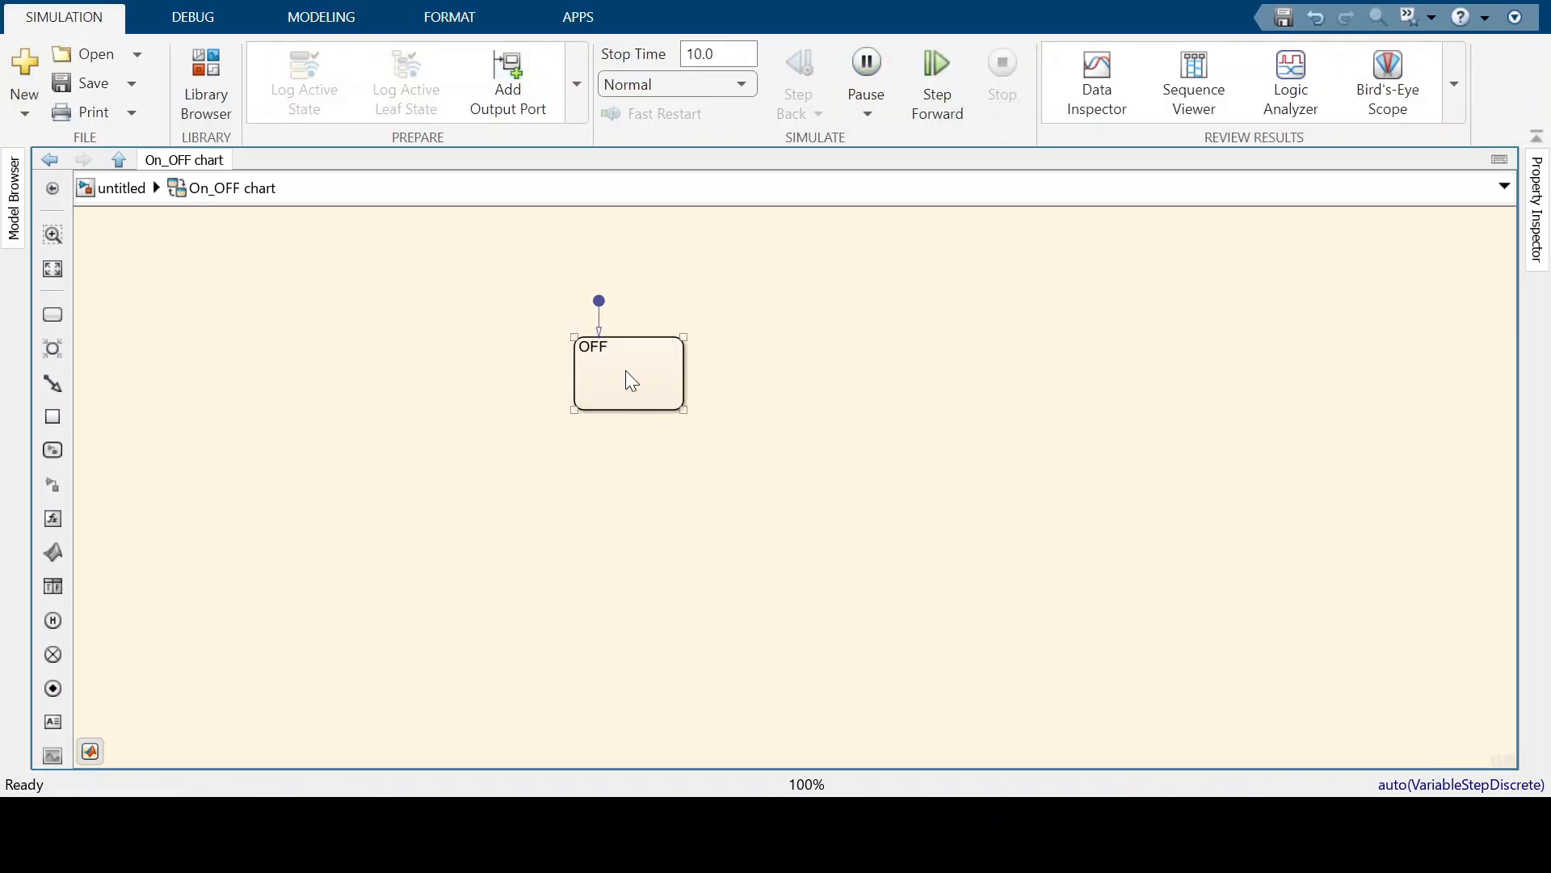
left_click(702, 243)
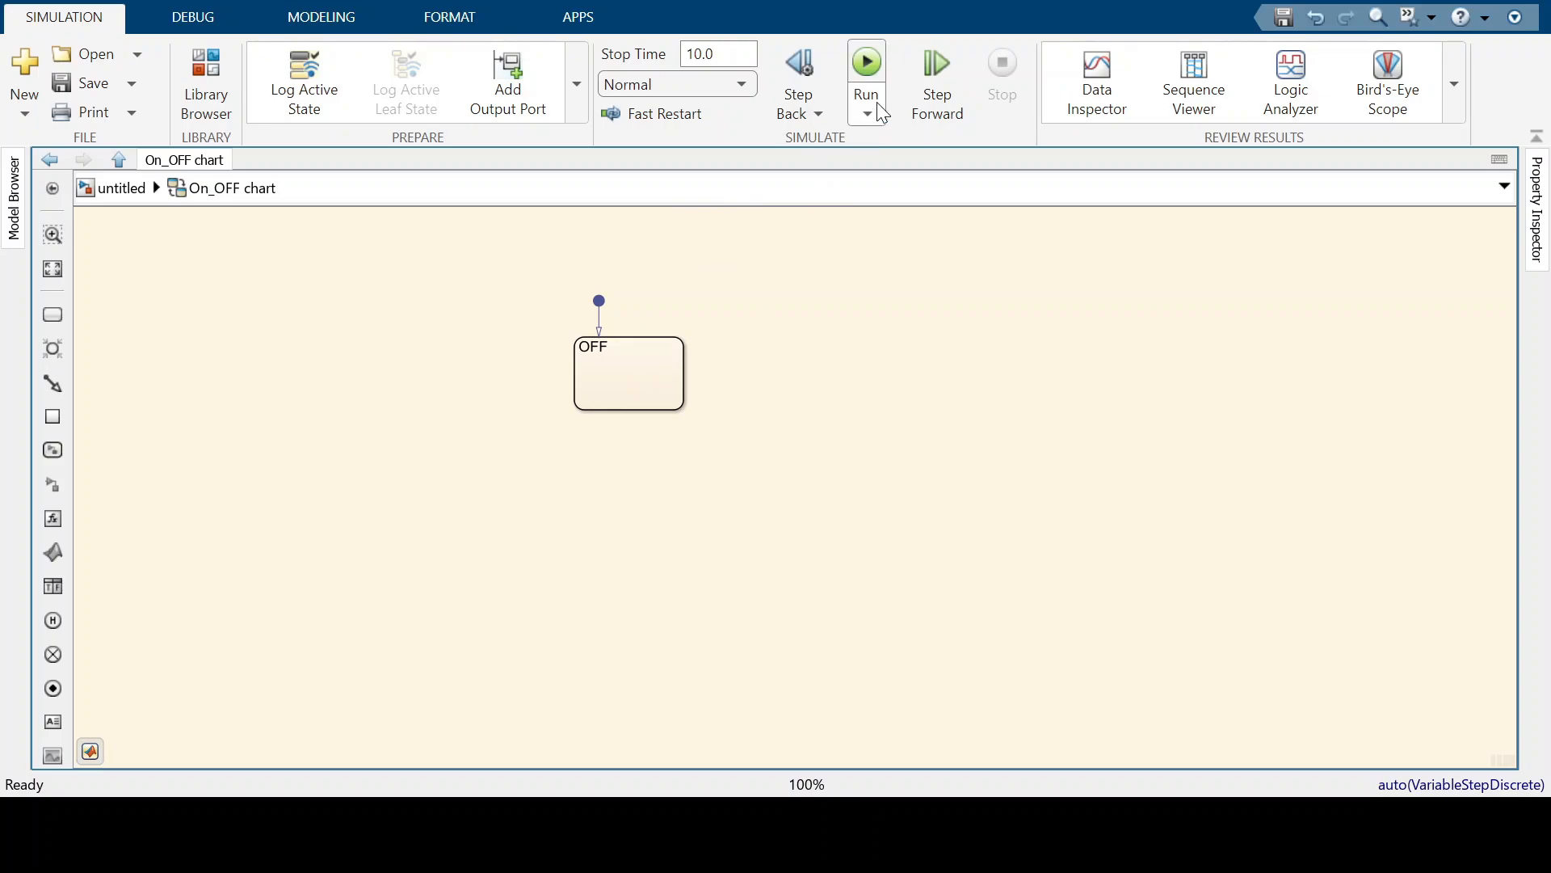
left_click(942, 75)
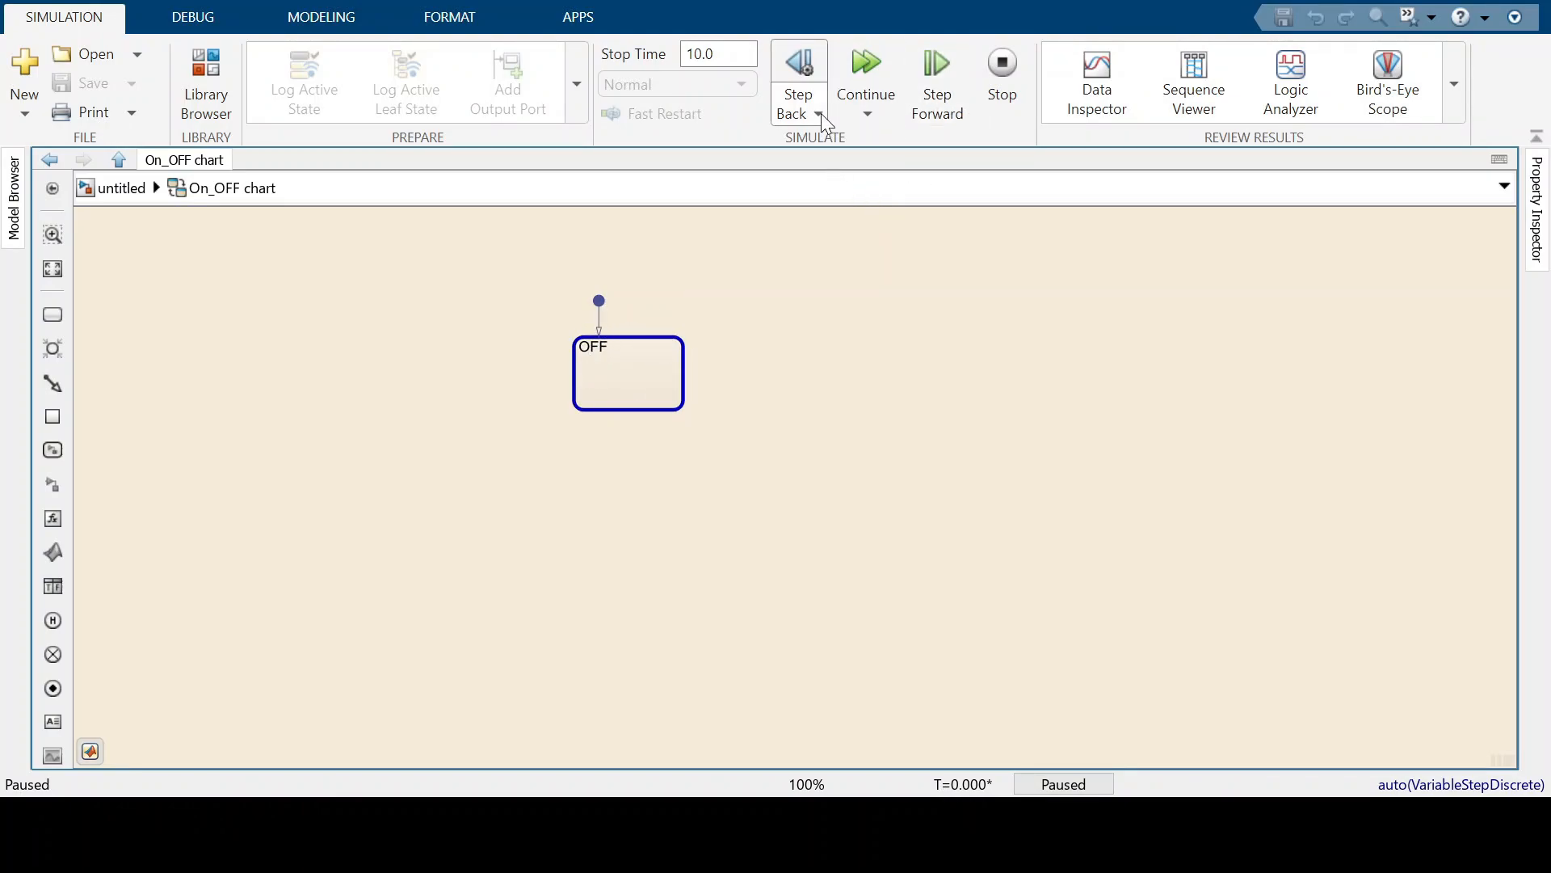
left_click(1000, 73)
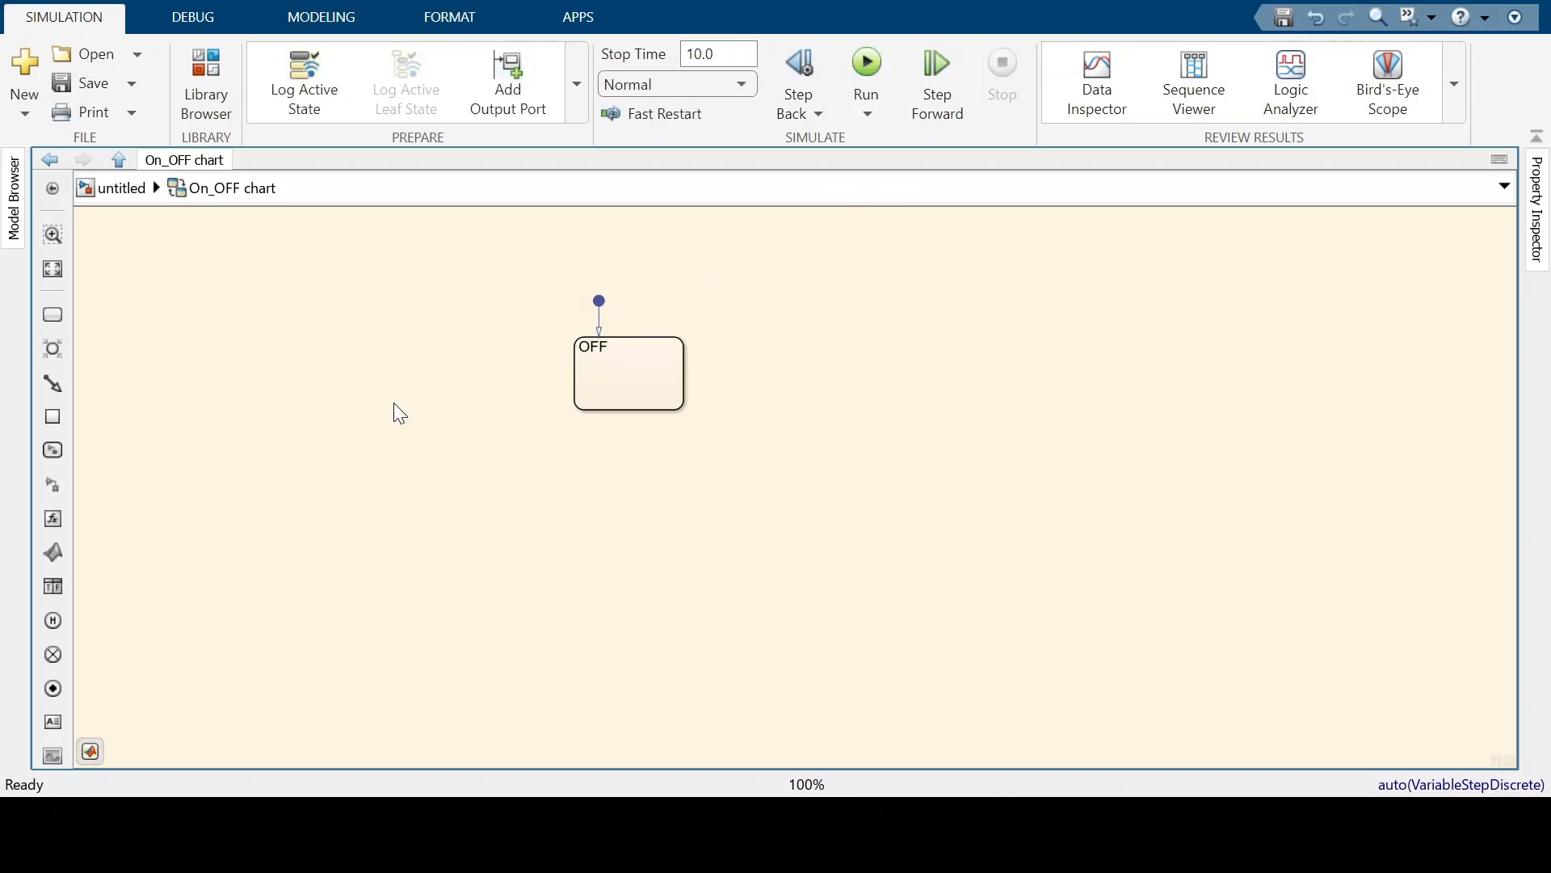
- Add a second state named ON directly below the OFF state
left_click(53, 315)
left_click(622, 497)
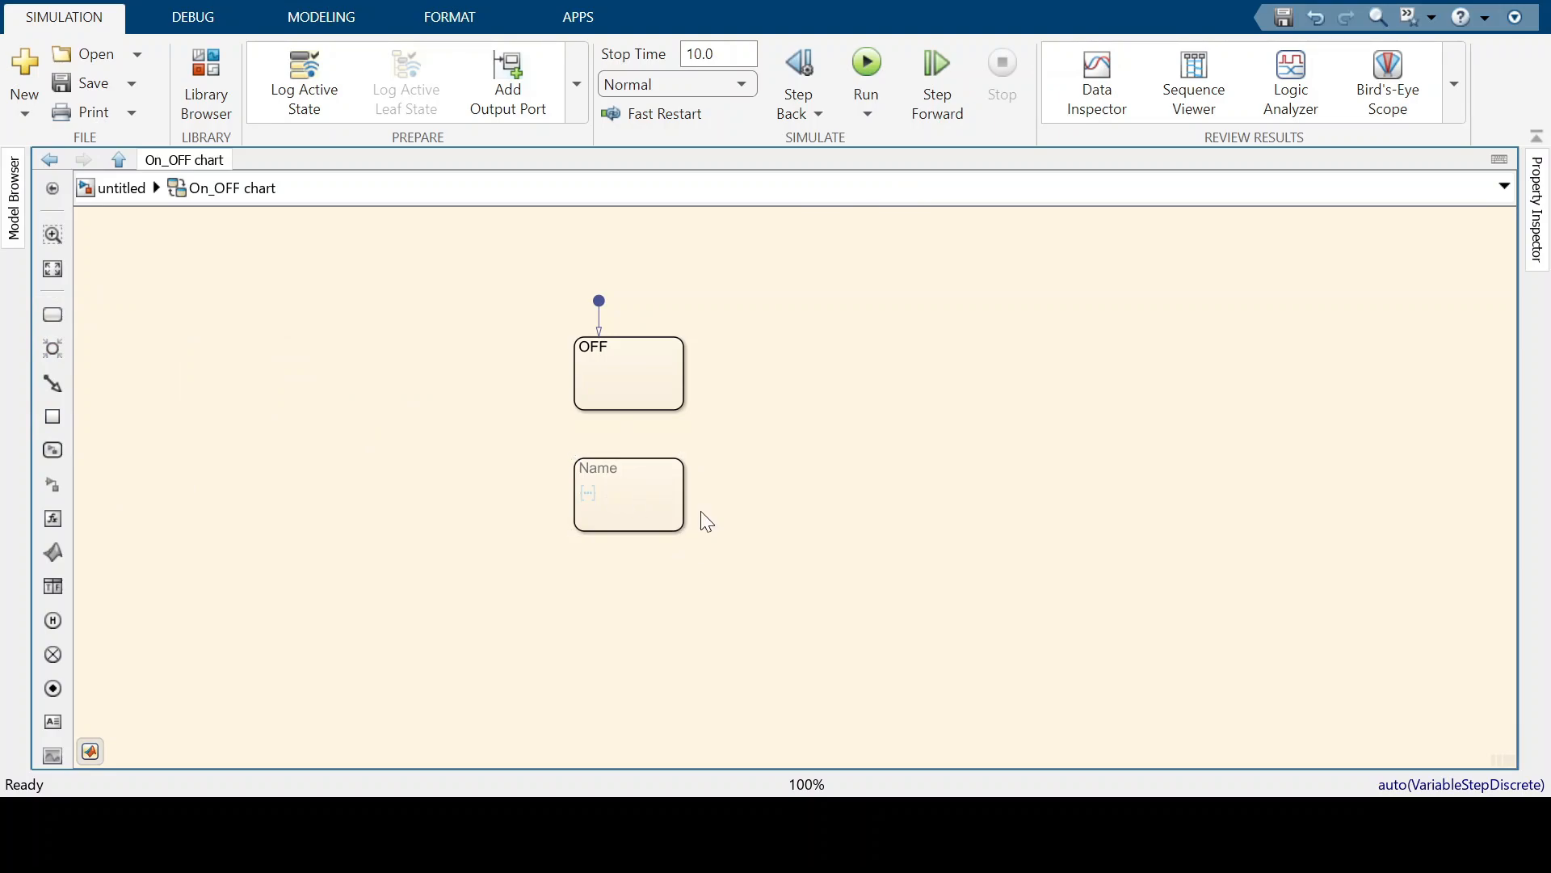
type("ON")
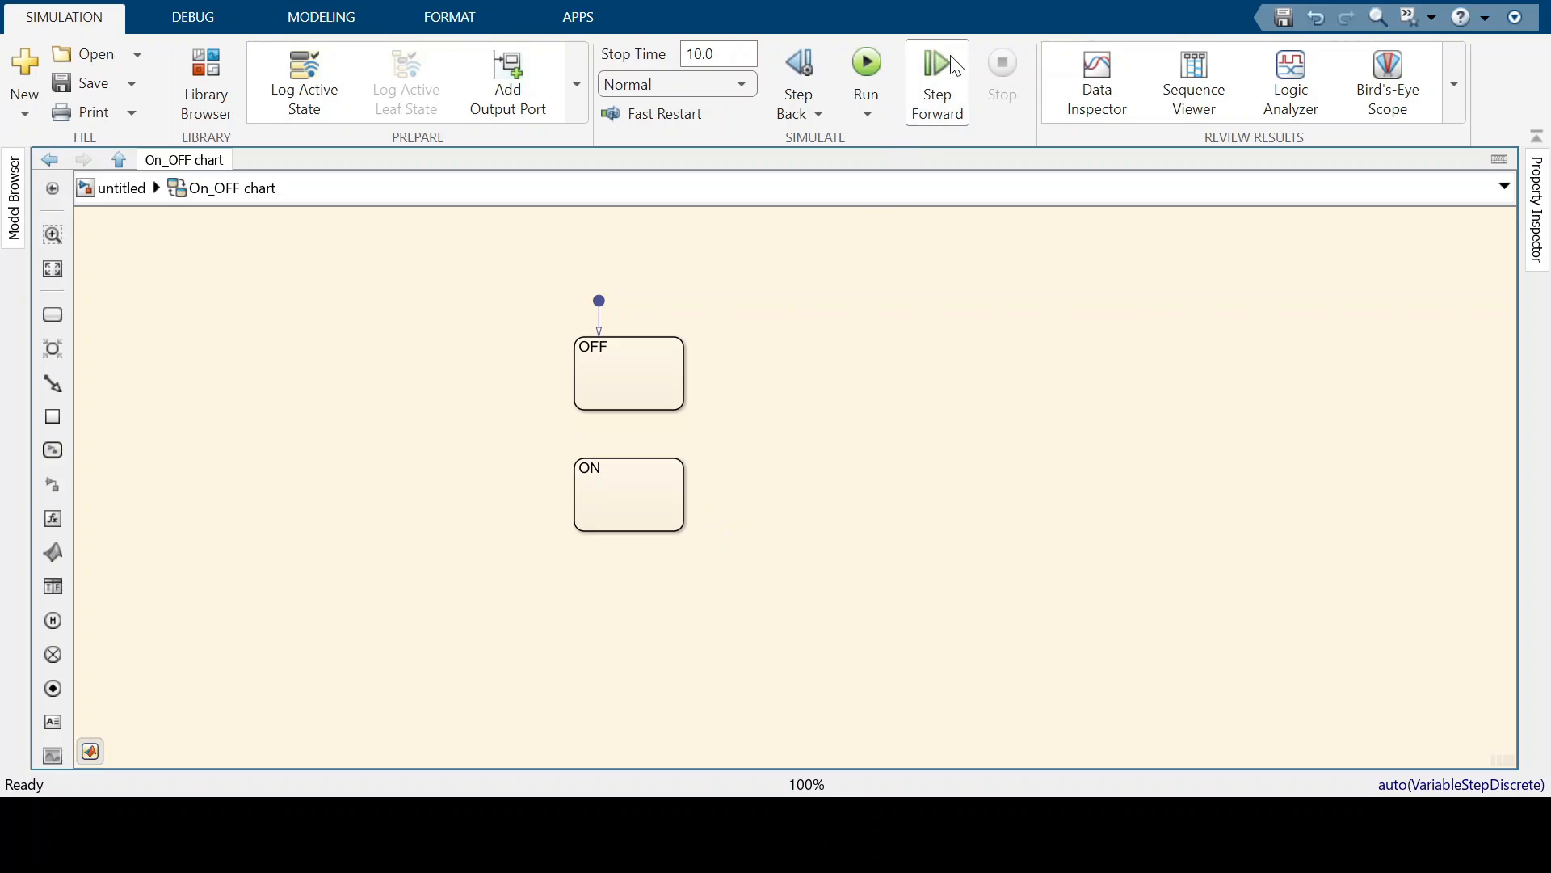
- Run the simulation with both states unconnected and inspect the ON state for issues
left_click(870, 61)
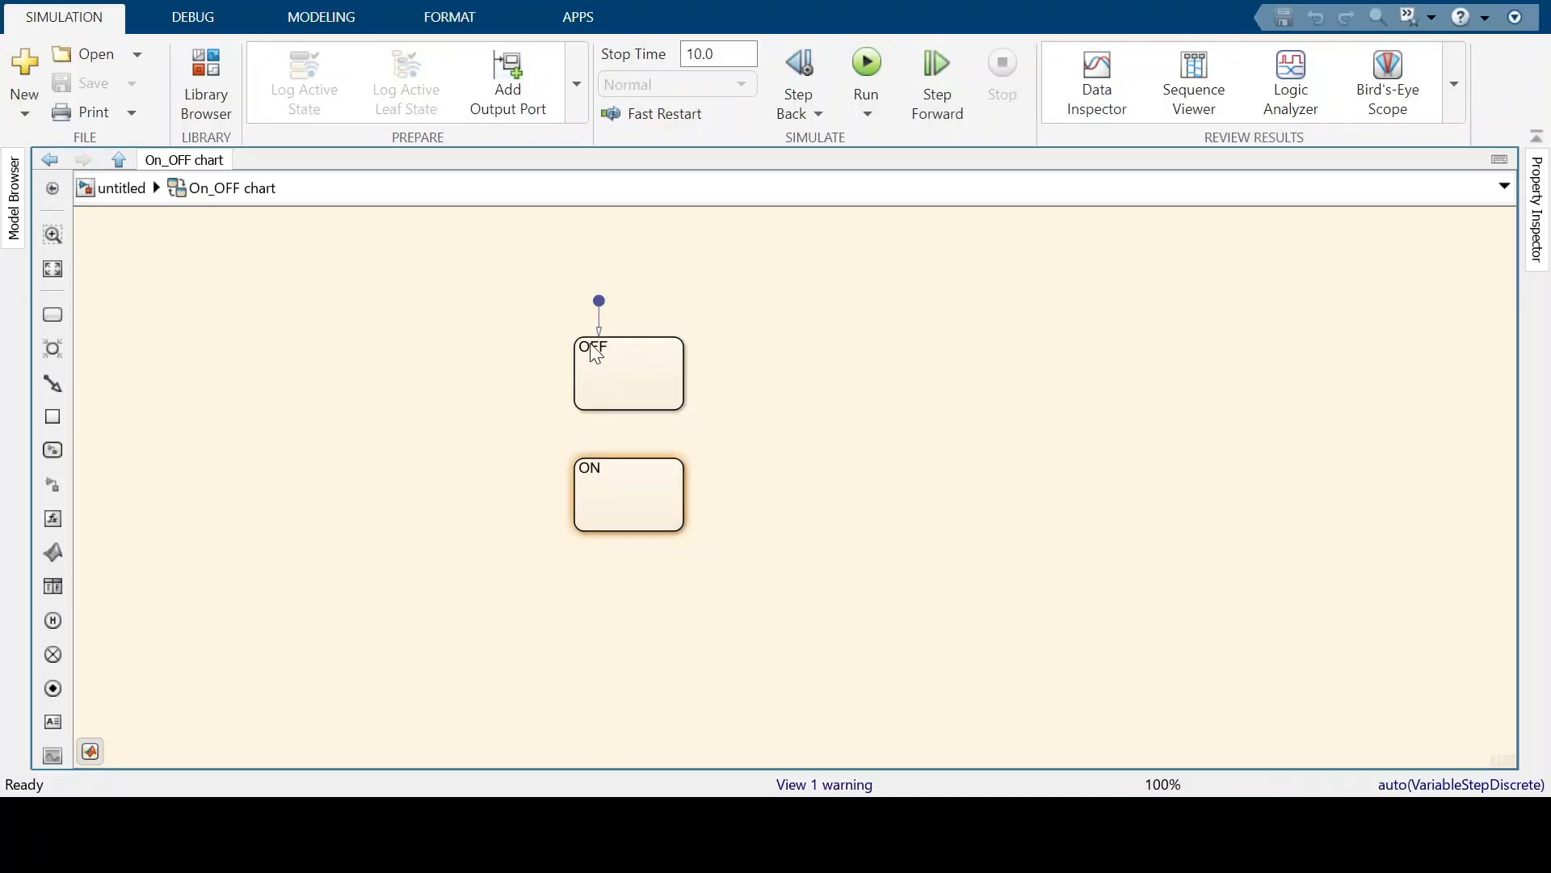
left_click(595, 354)
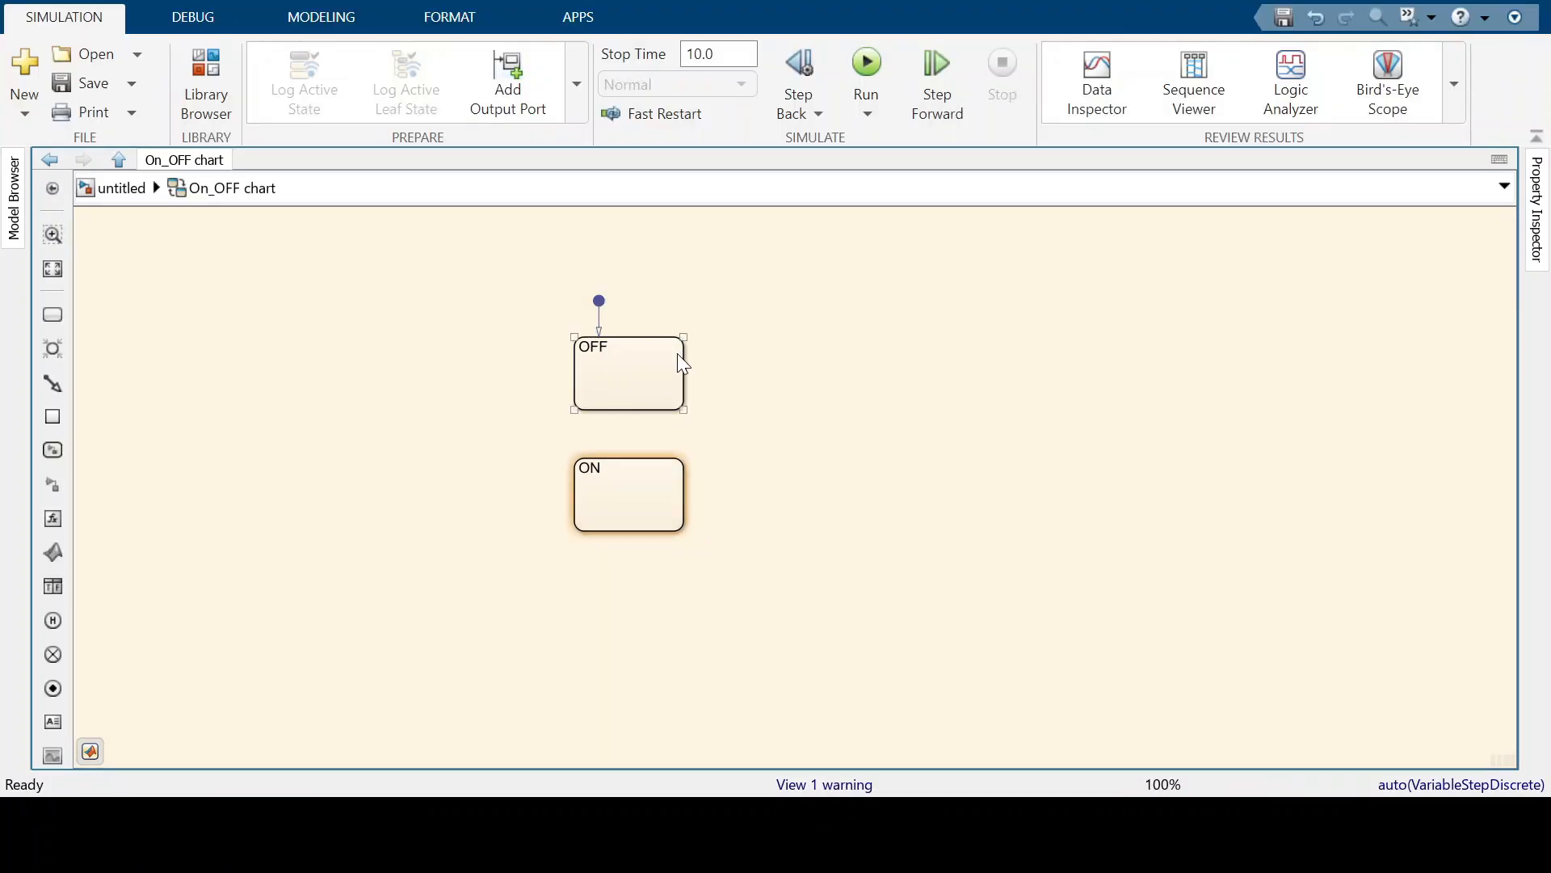
left_click(637, 501)
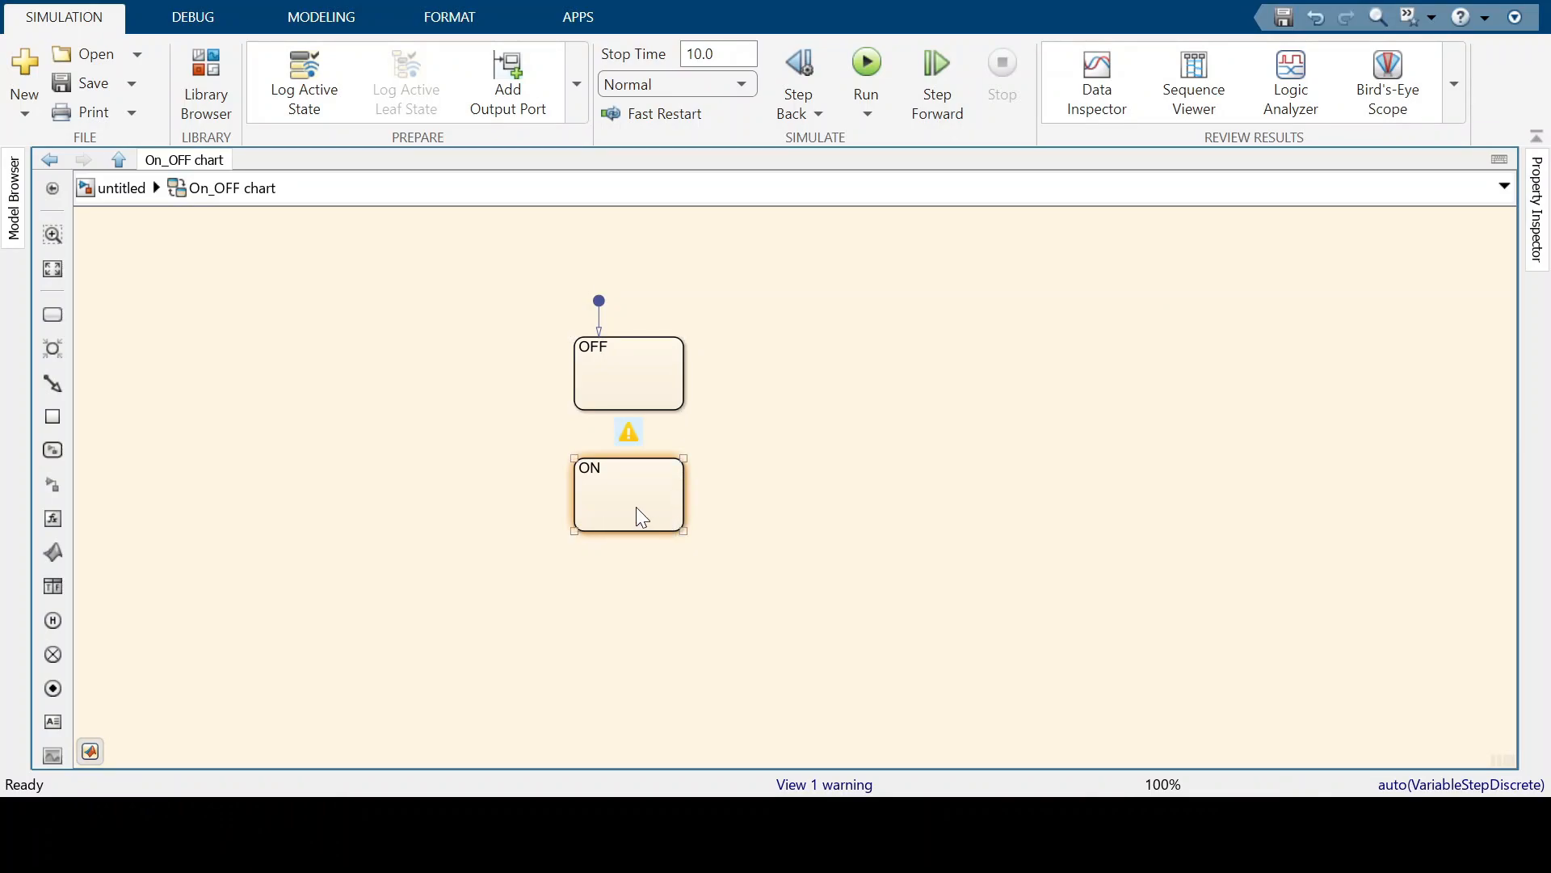
mouse_move(628, 434)
left_click(756, 637)
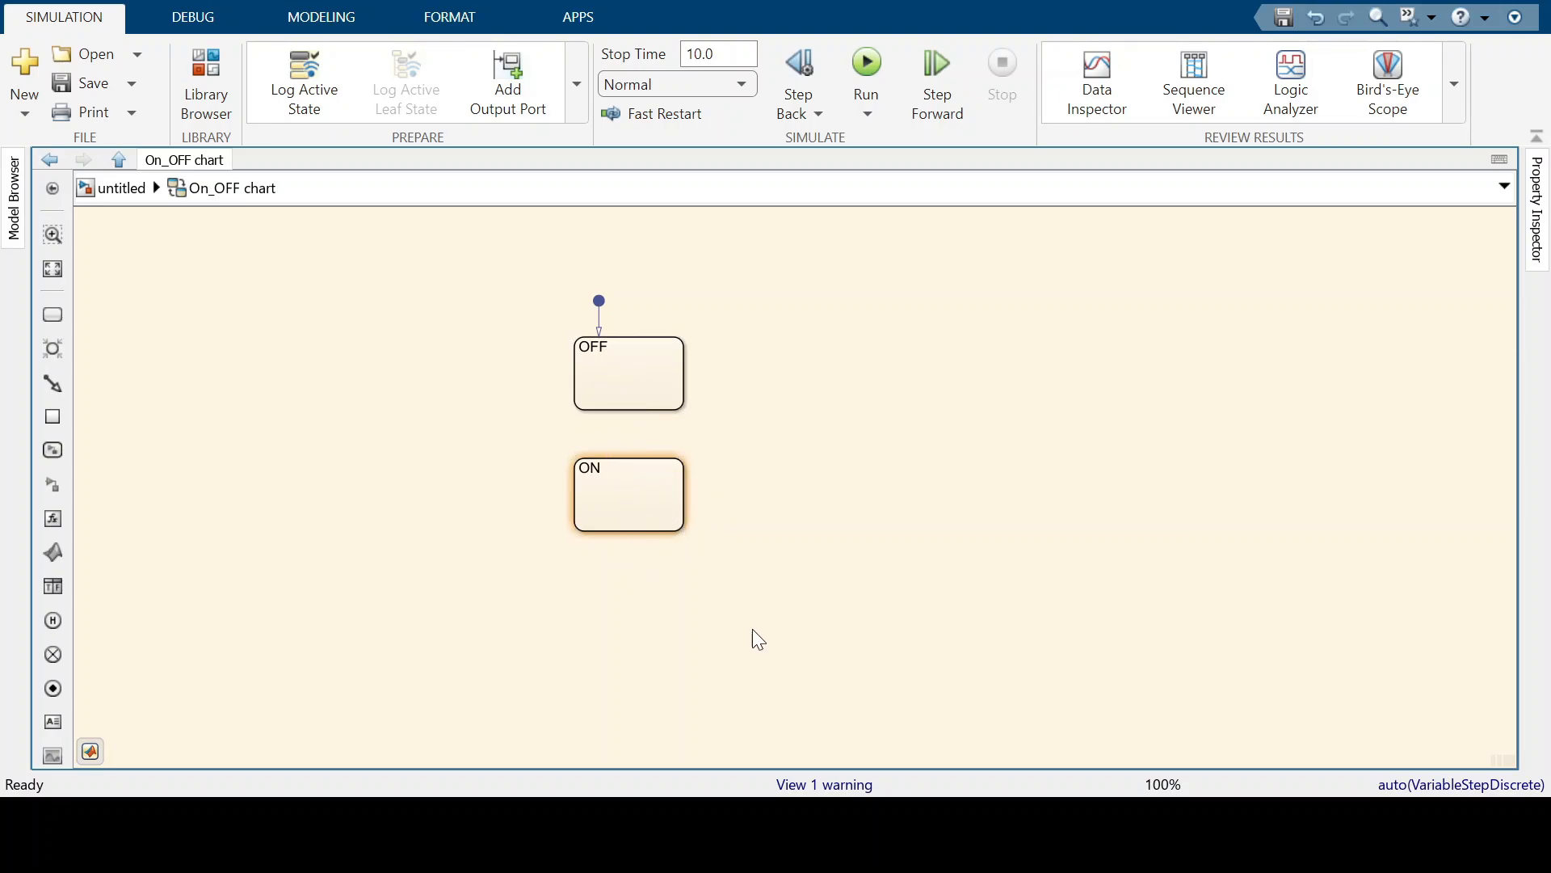
- Open the simulation diagnostics, read the warning details, and close the Diagnostic Viewer
left_click(842, 787)
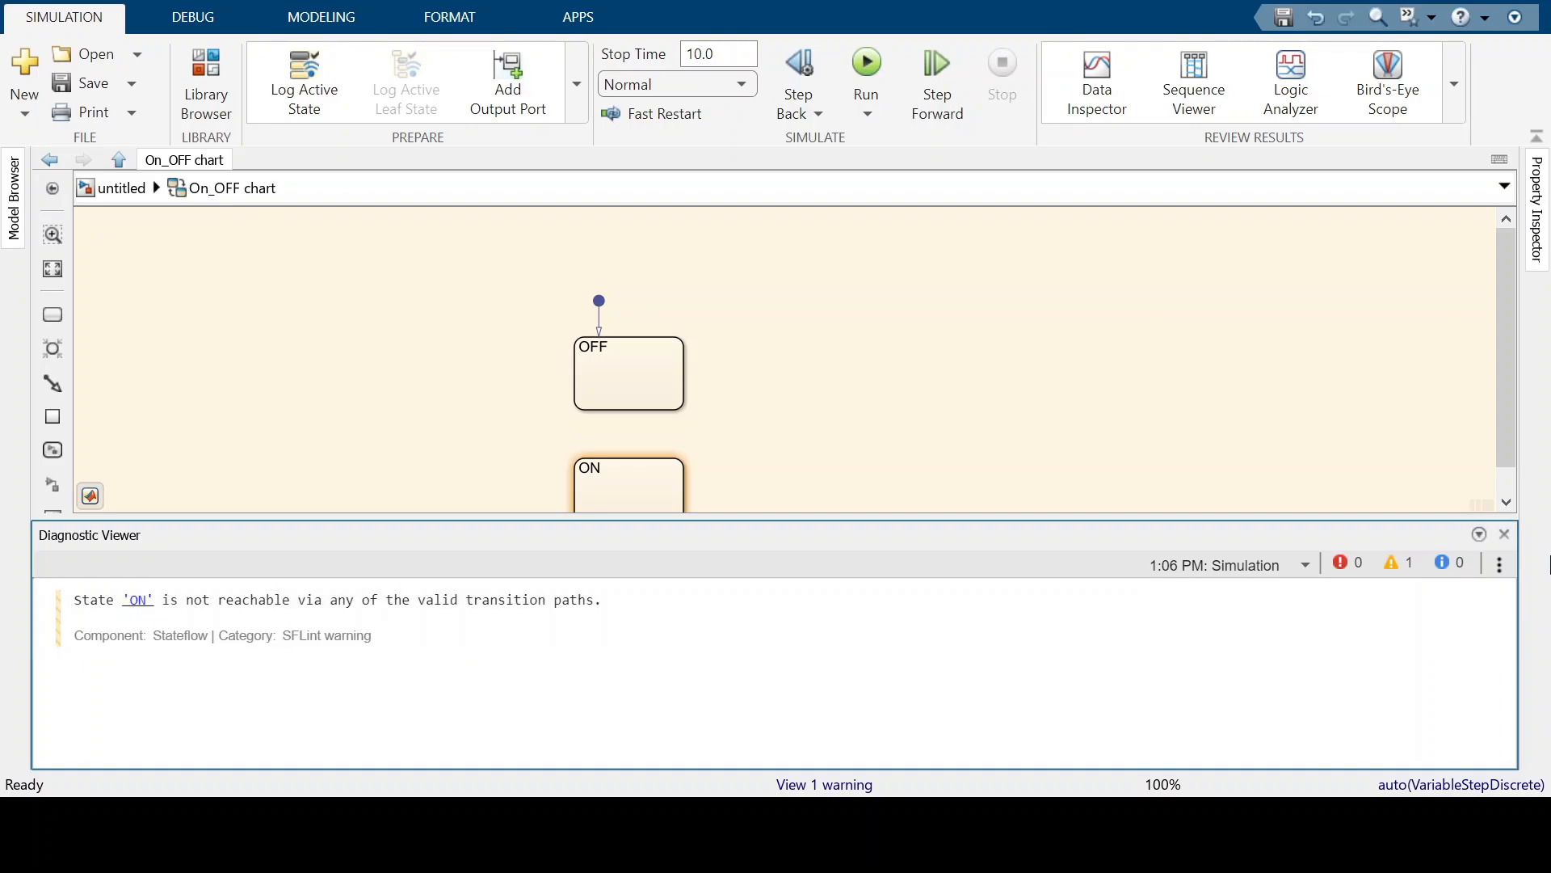
left_click(603, 356)
left_click(681, 462)
left_click(1505, 533)
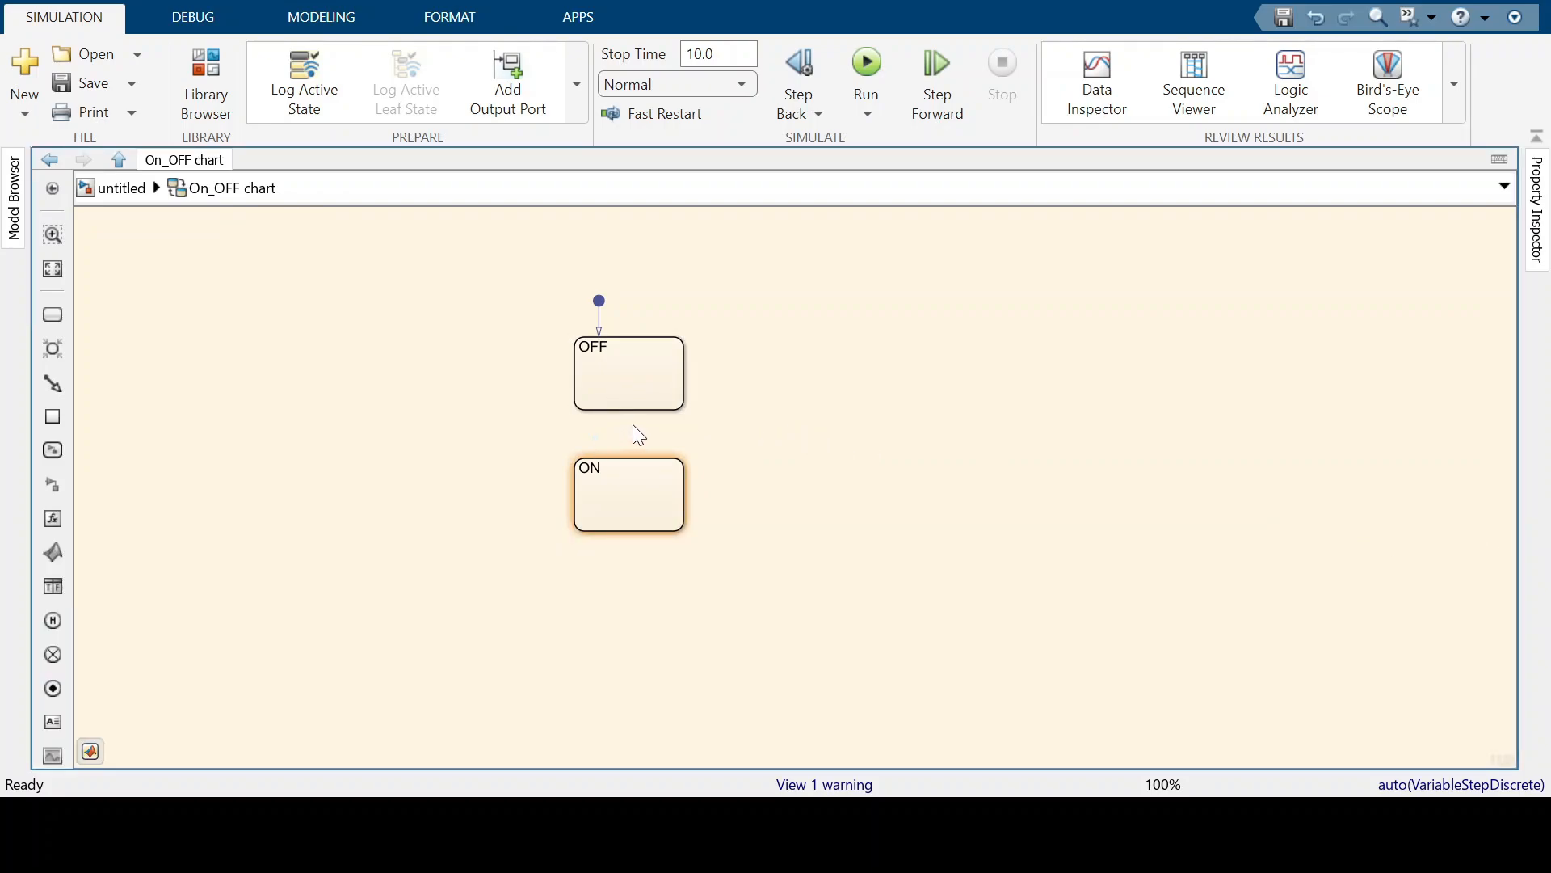
- Draw an unconditional transition from the OFF state down to the ON state and run the simulation
left_click(637, 381)
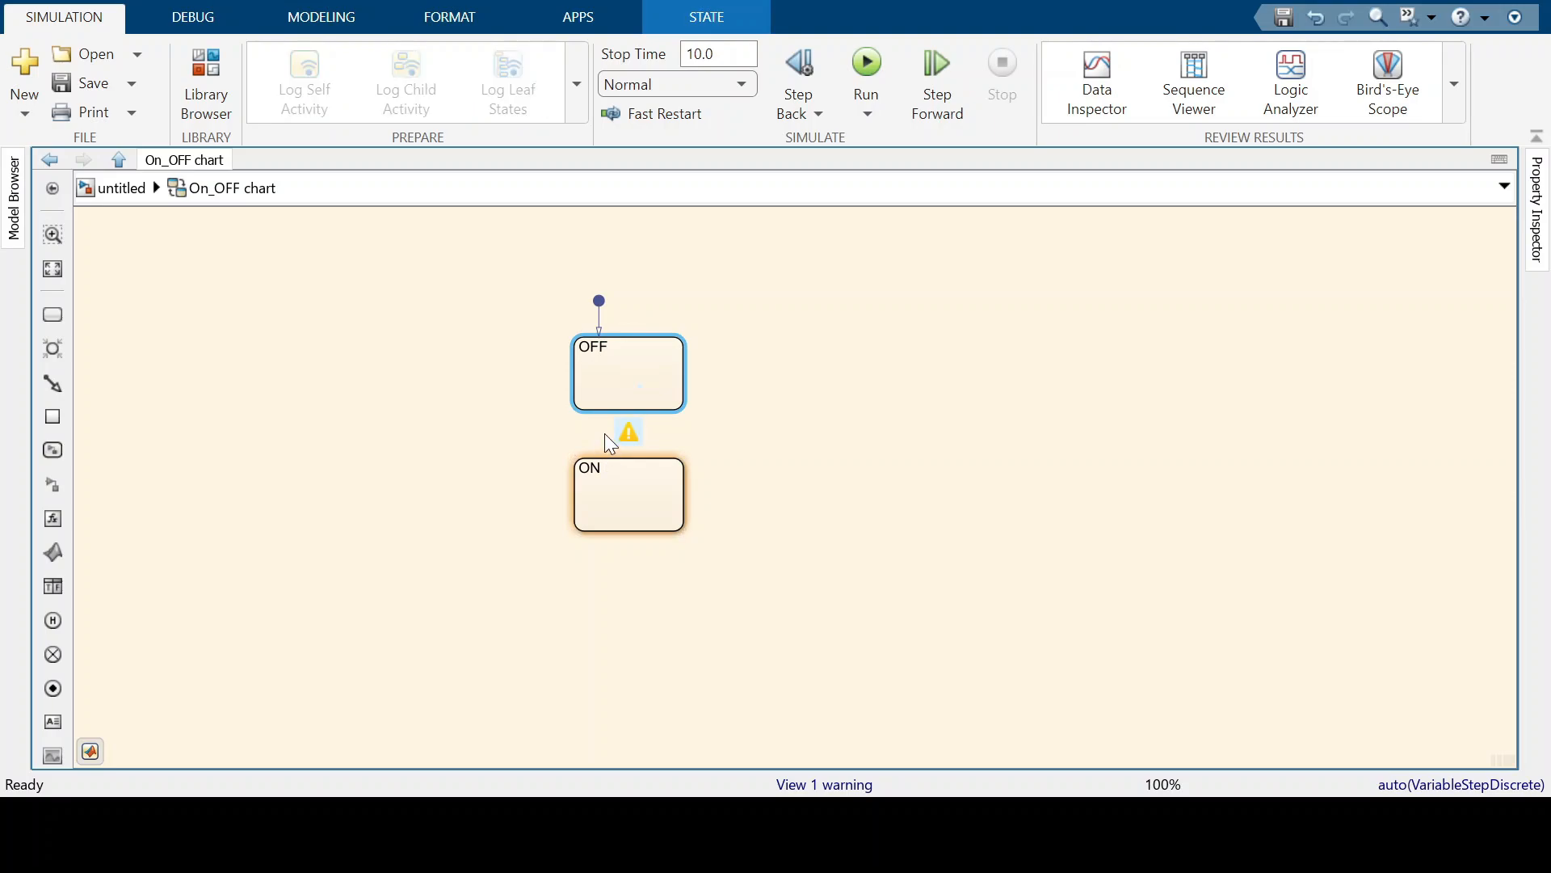
left_click_drag(598, 410, 598, 459)
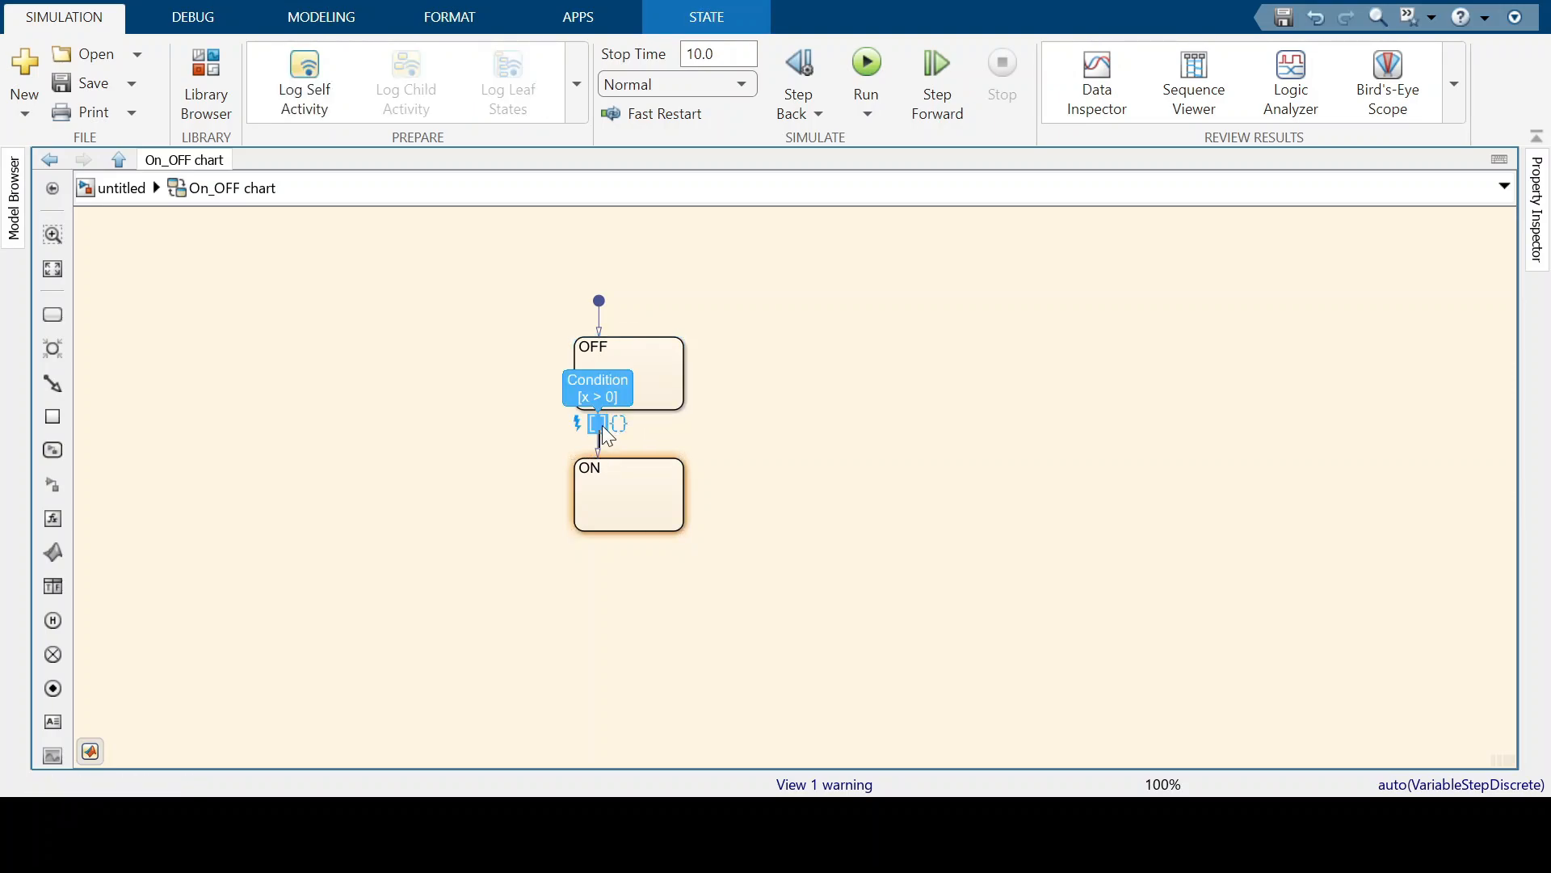
left_click(647, 459)
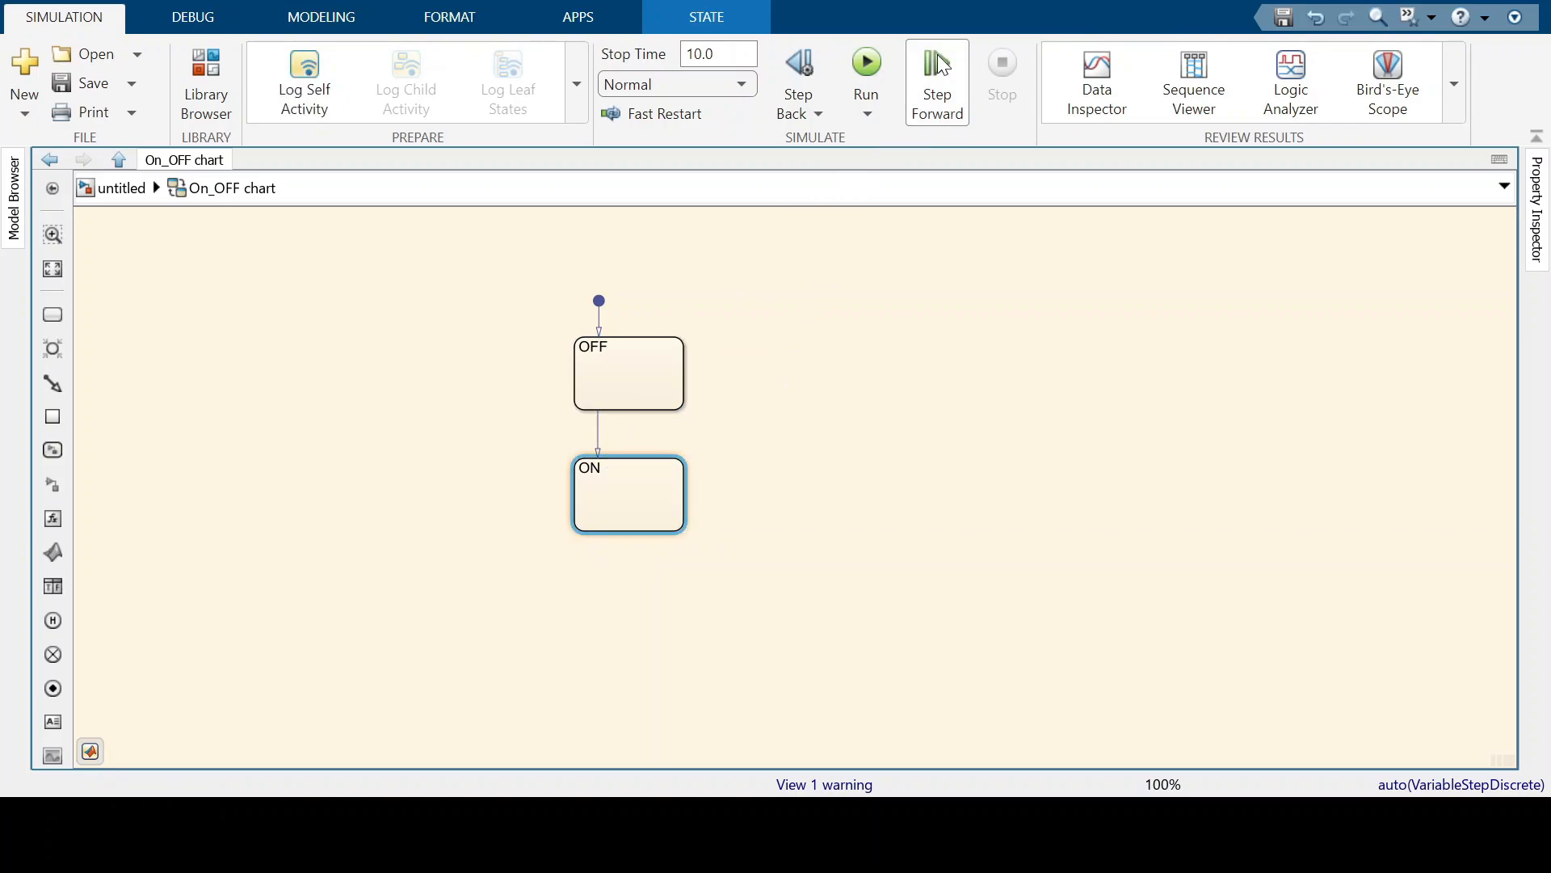
left_click(873, 63)
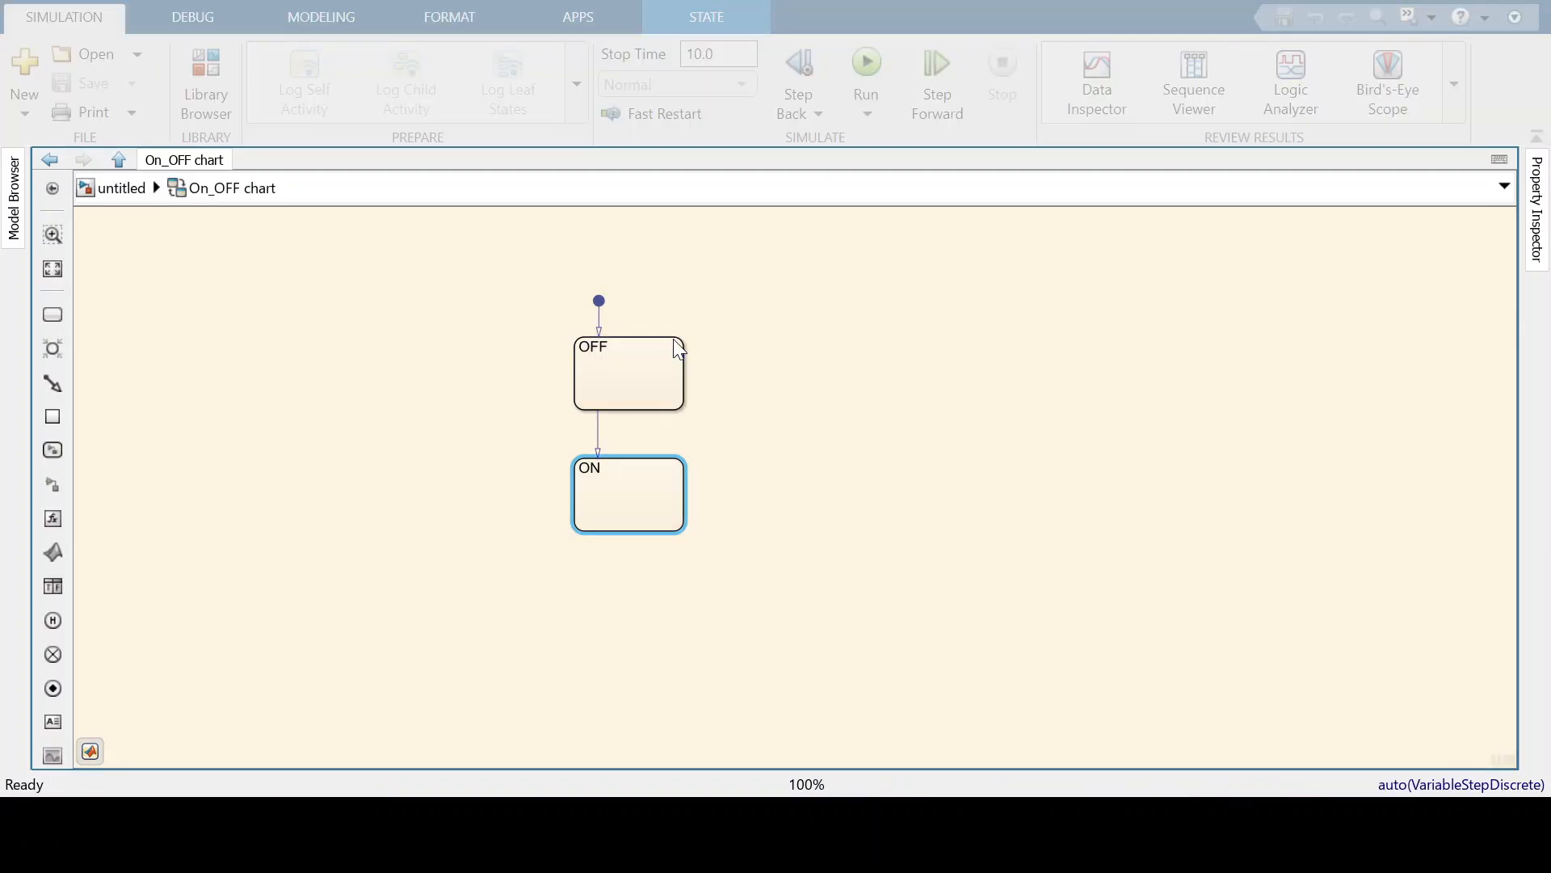
left_click(609, 363)
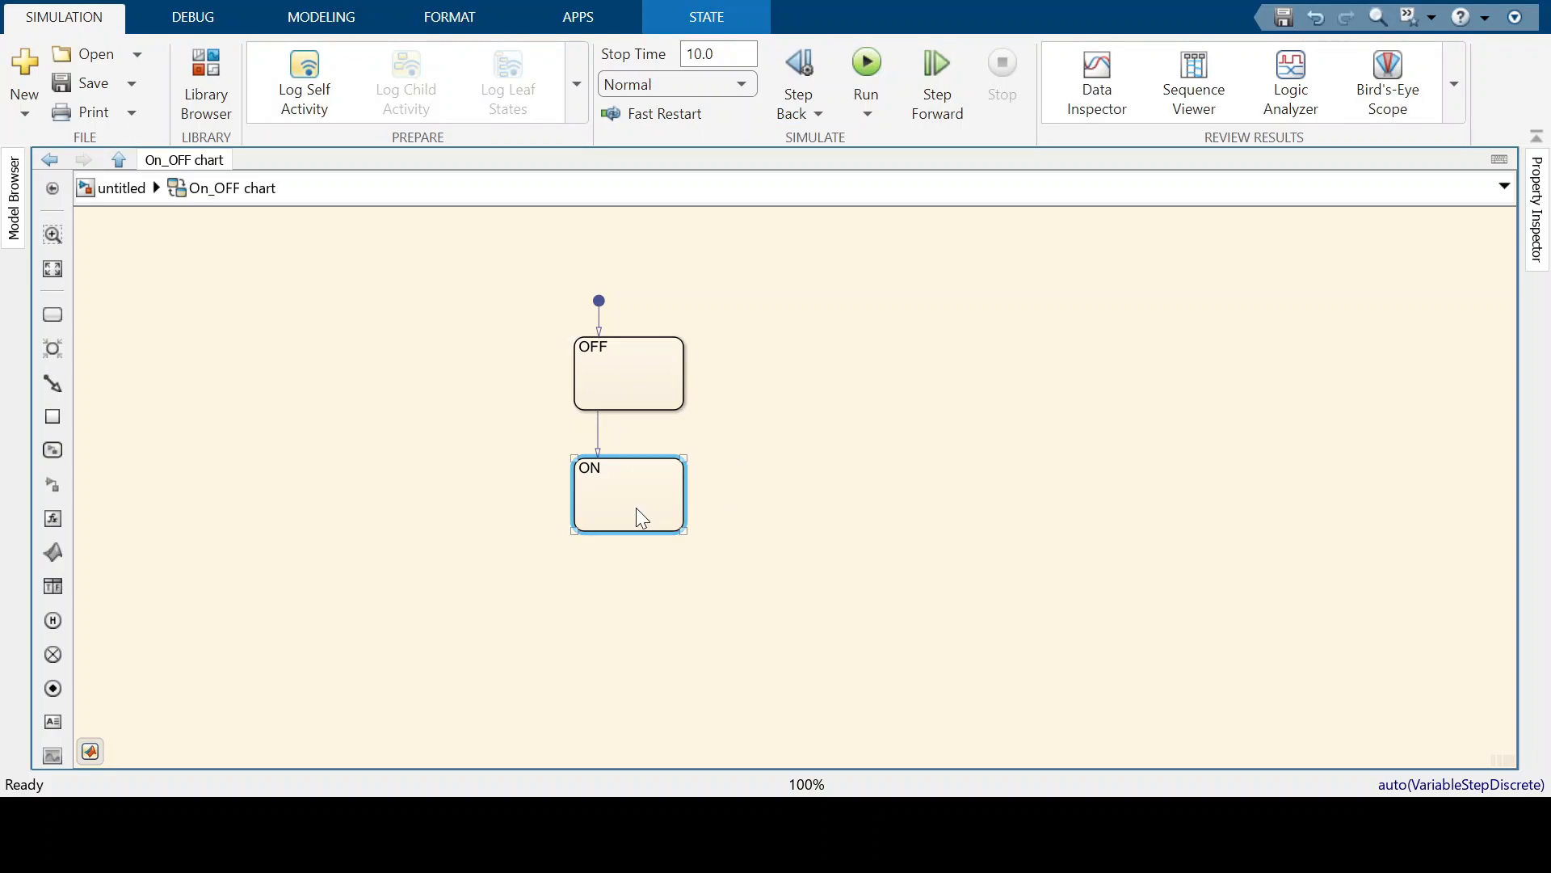
- Set the simulation stop time to 5 and step the simulation forward to T=0.600, watching which state is active
double_click(727, 54)
type("5")
left_click(936, 71)
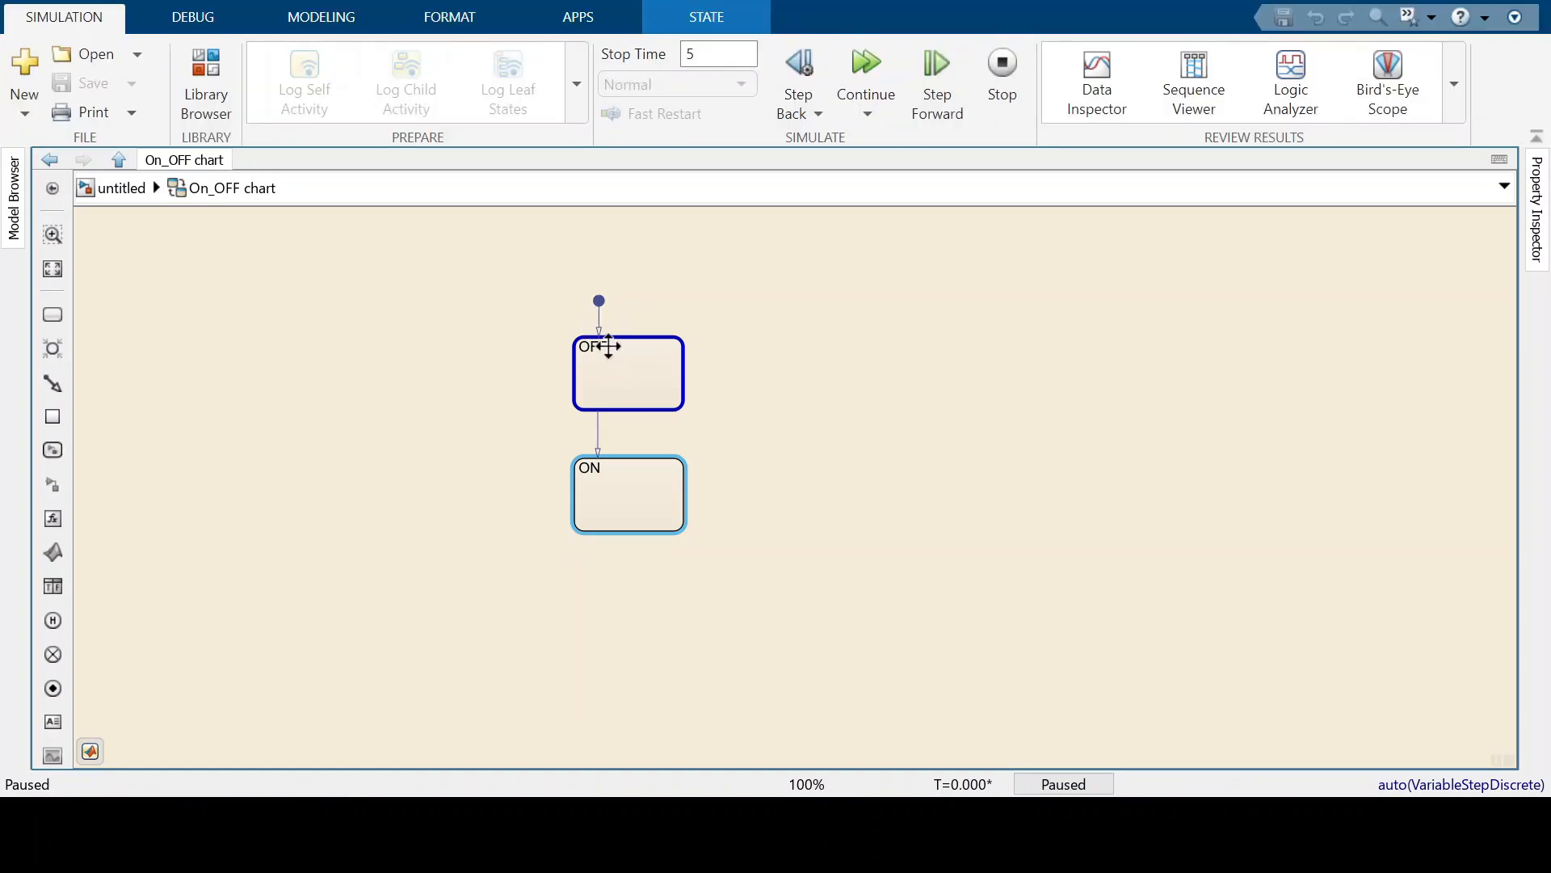
left_click(935, 92)
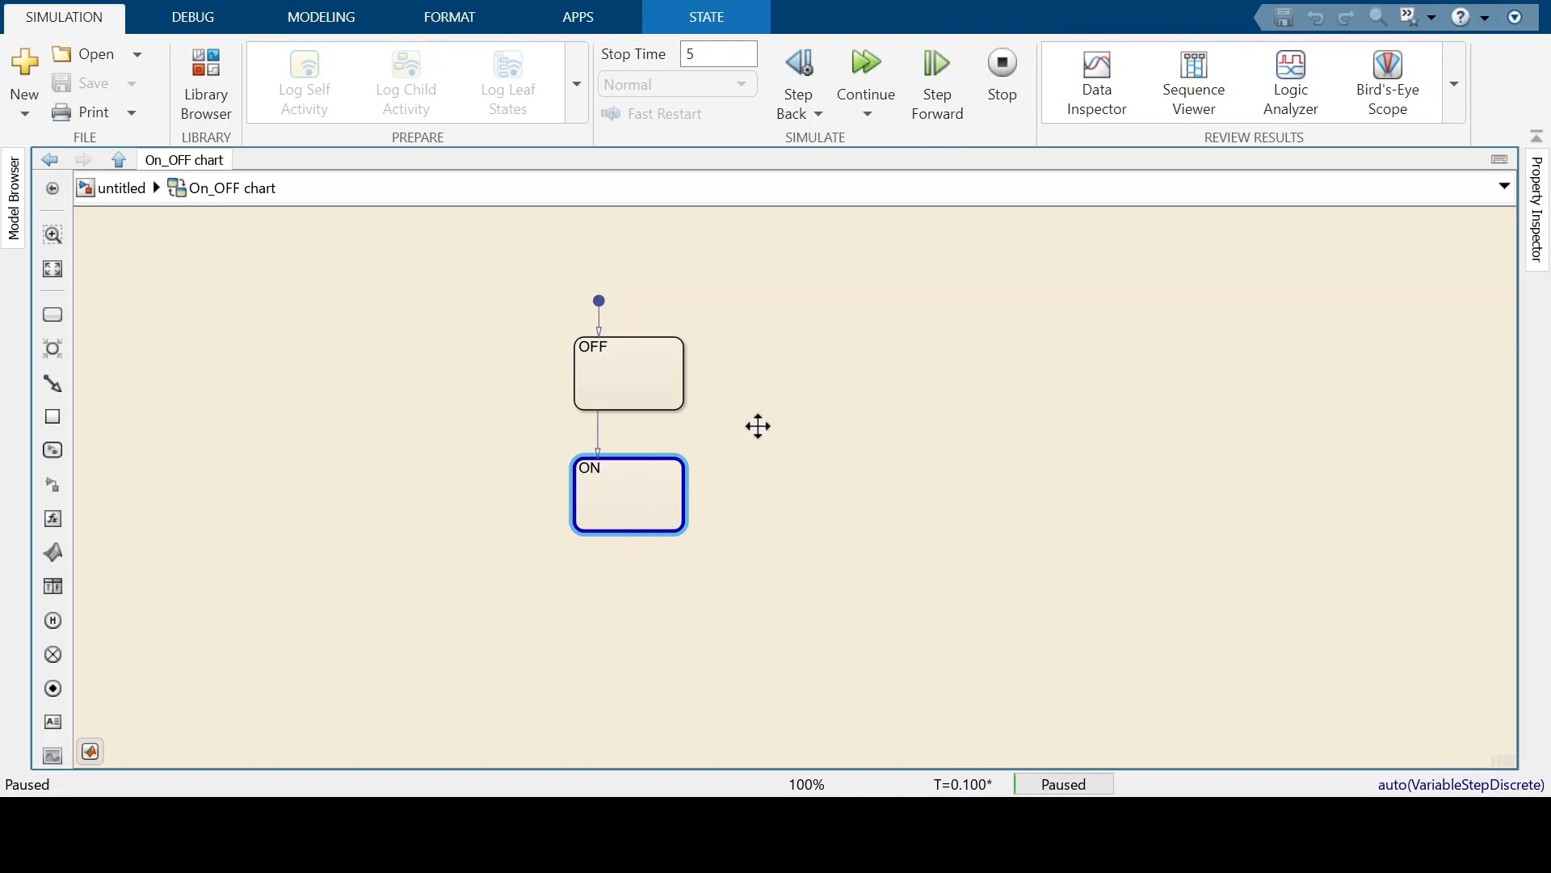
left_click(933, 68)
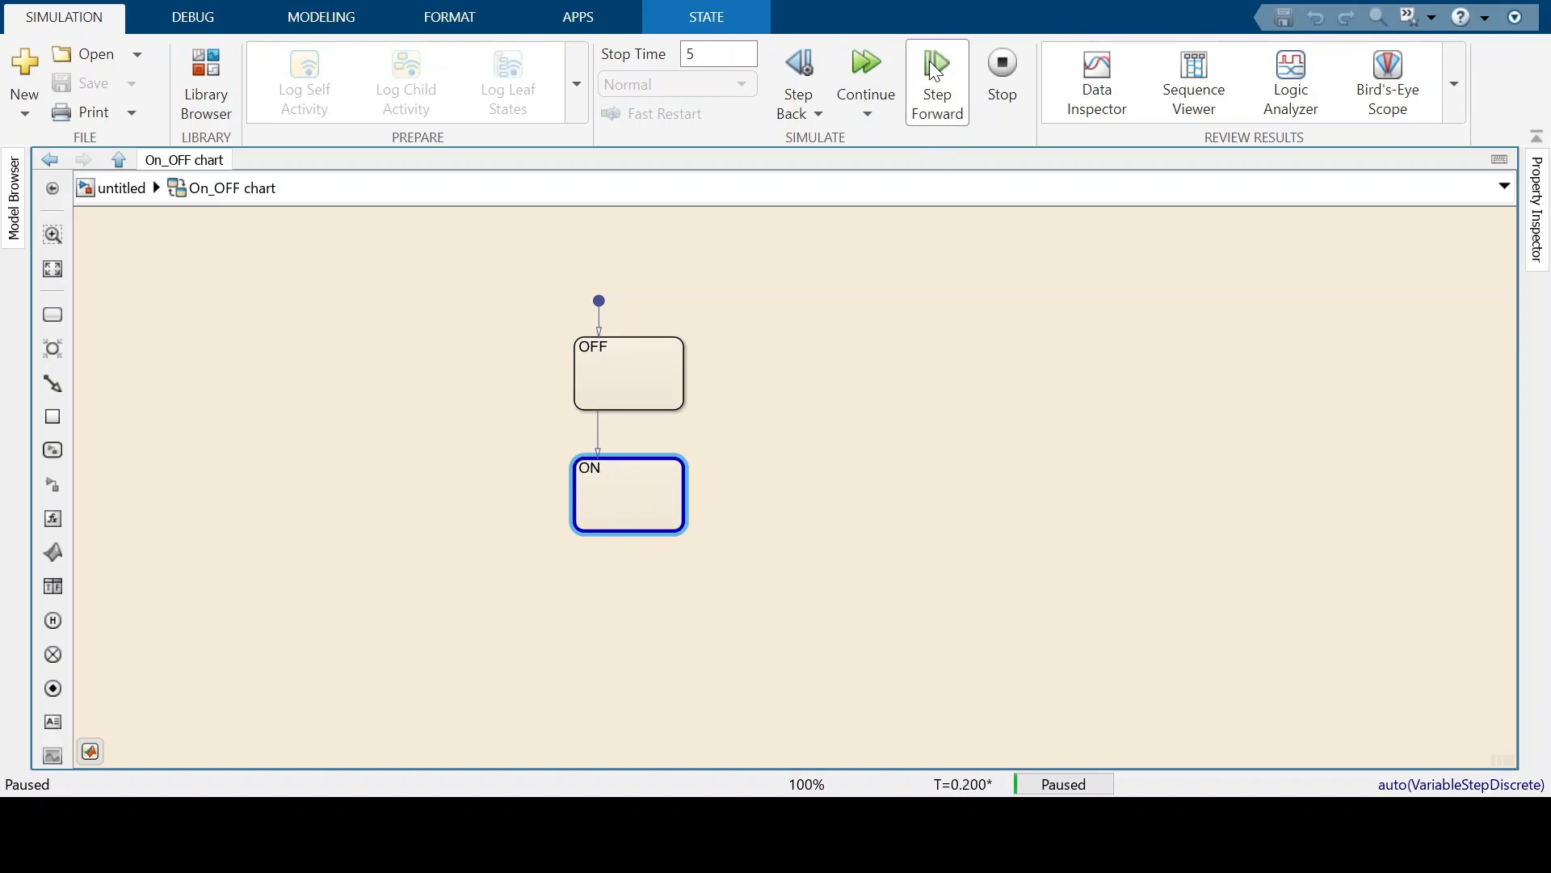
left_click(933, 69)
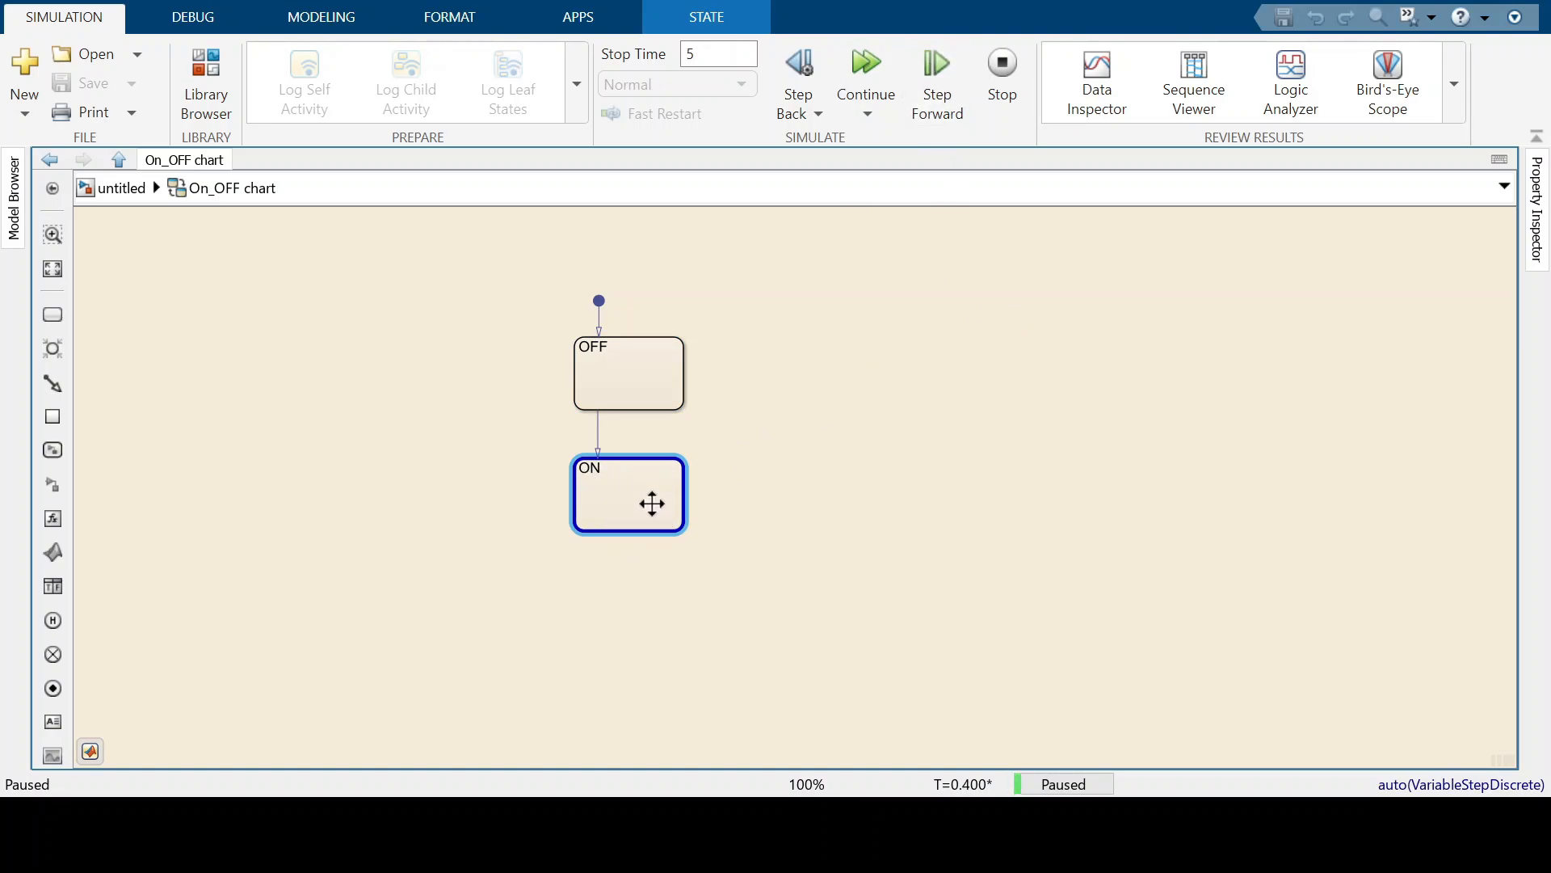
left_click(931, 90)
left_click(933, 90)
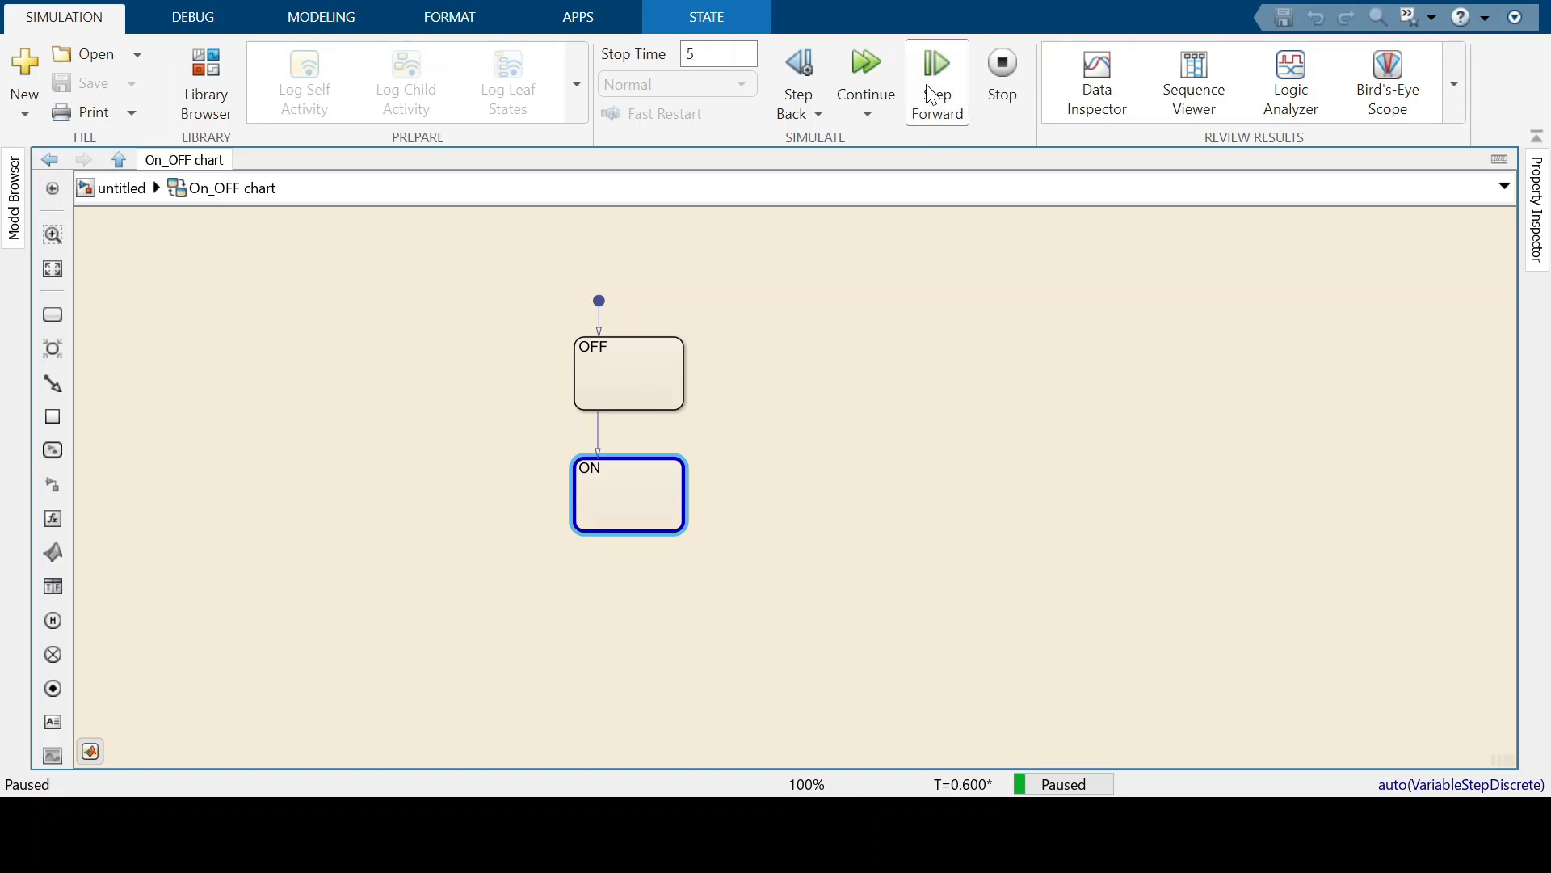
- Step the paused simulation forward to T=2.700, checking the active state, and let it continue to the stop time
left_click(936, 97)
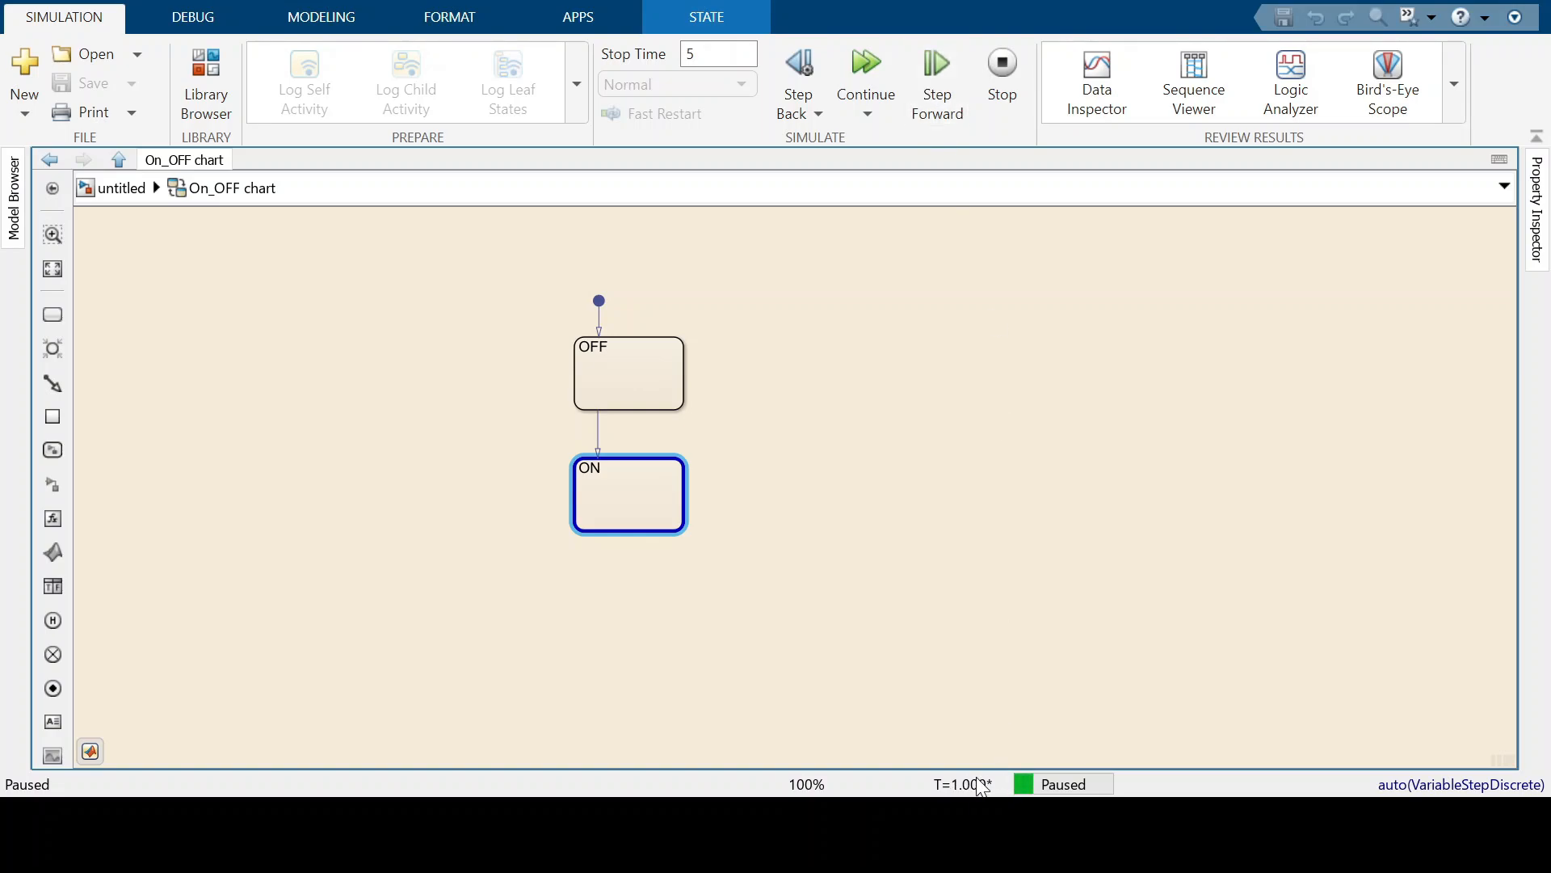
left_click(929, 68)
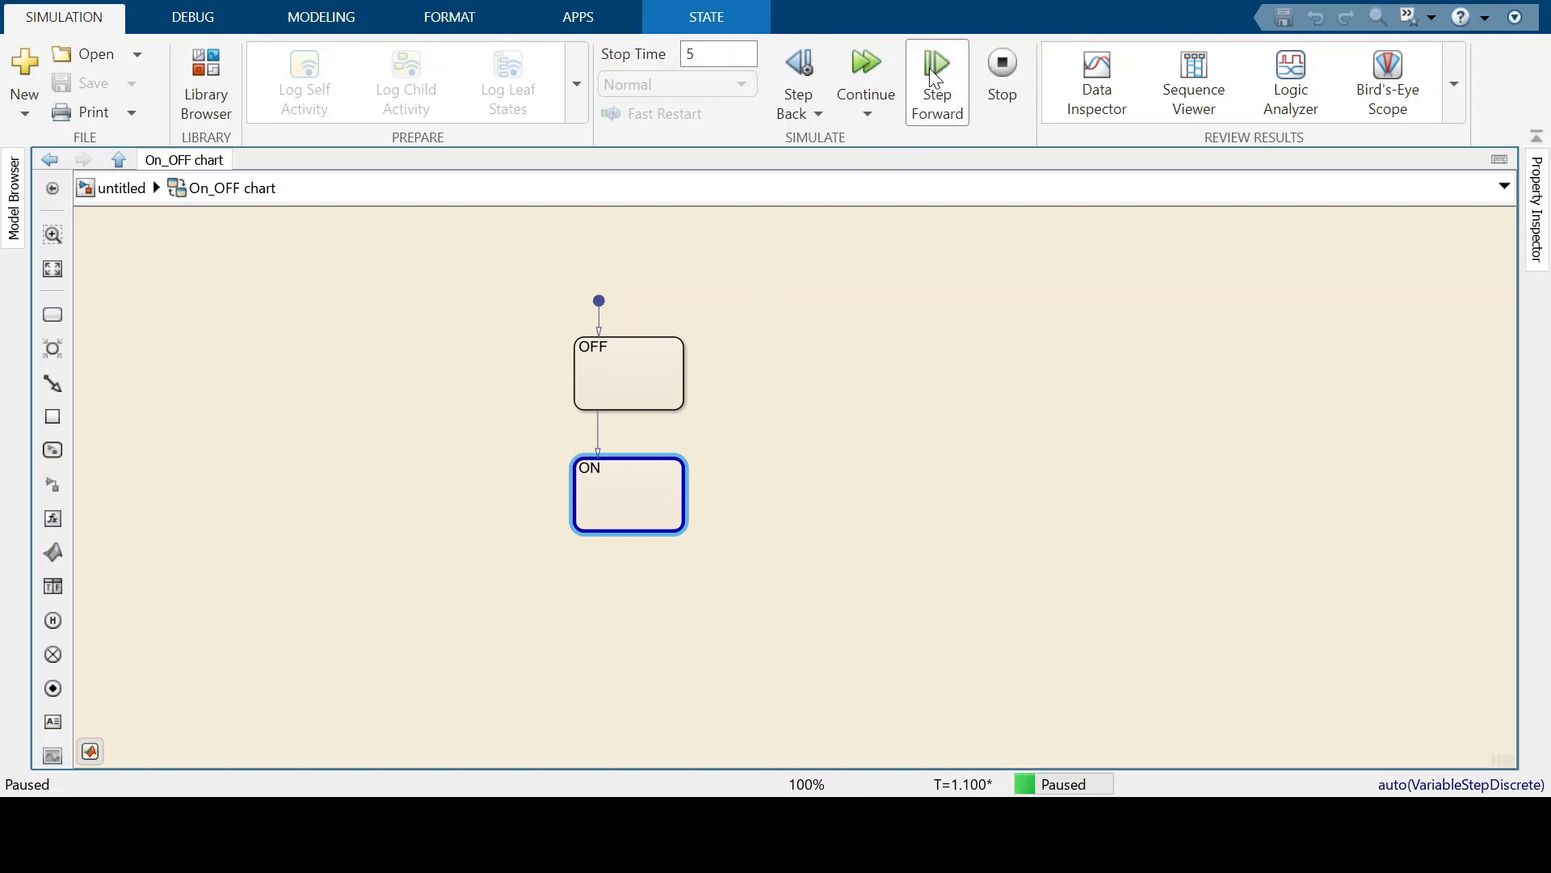
left_click(934, 76)
left_click(930, 70)
left_click(930, 70)
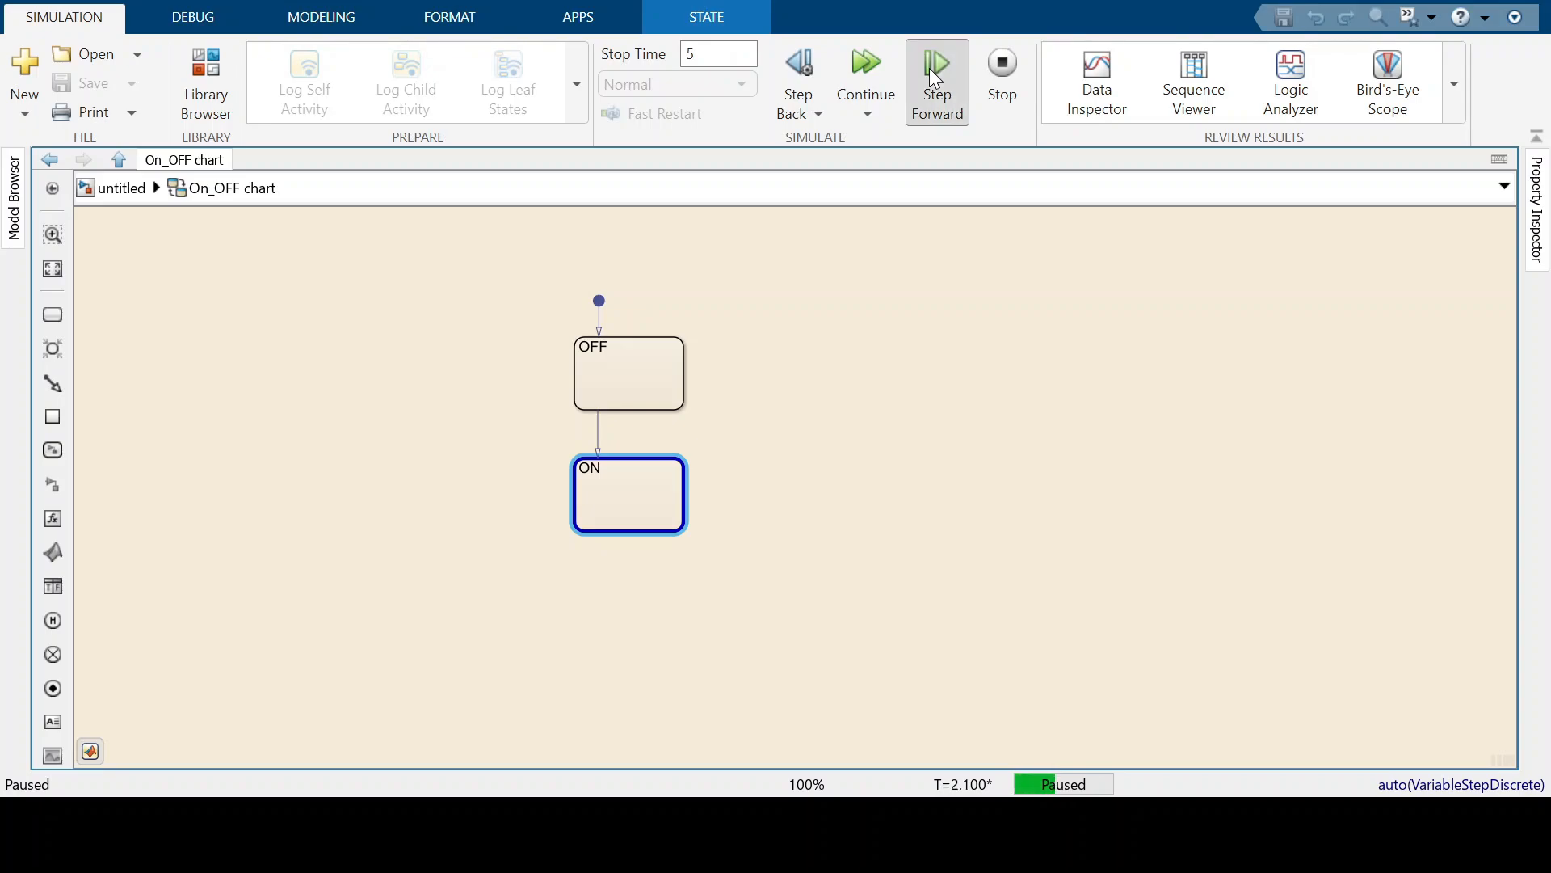
left_click(929, 68)
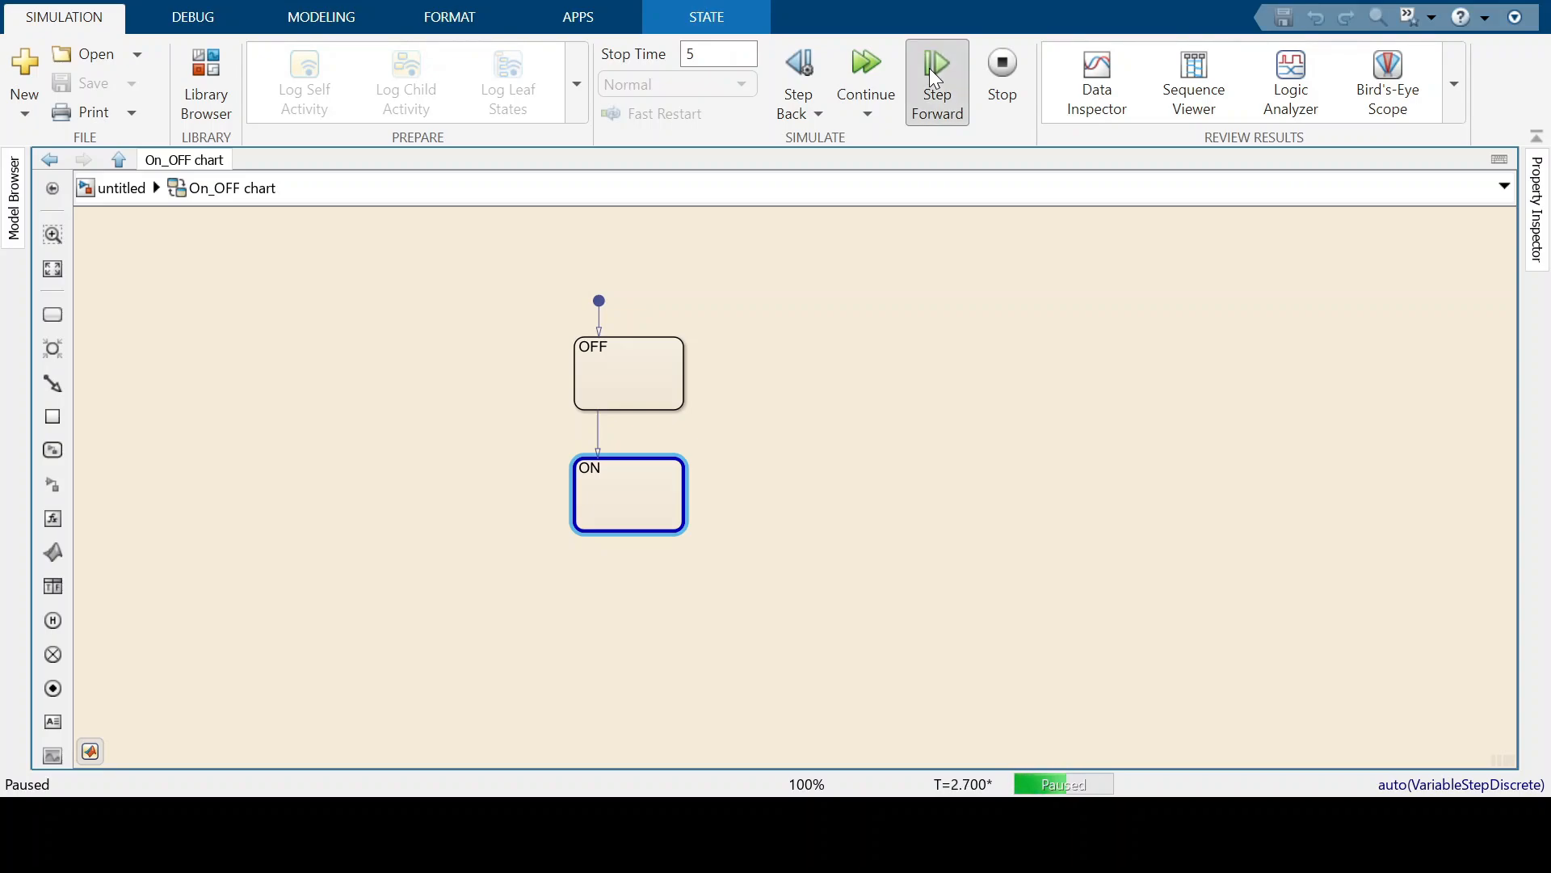
left_click(866, 66)
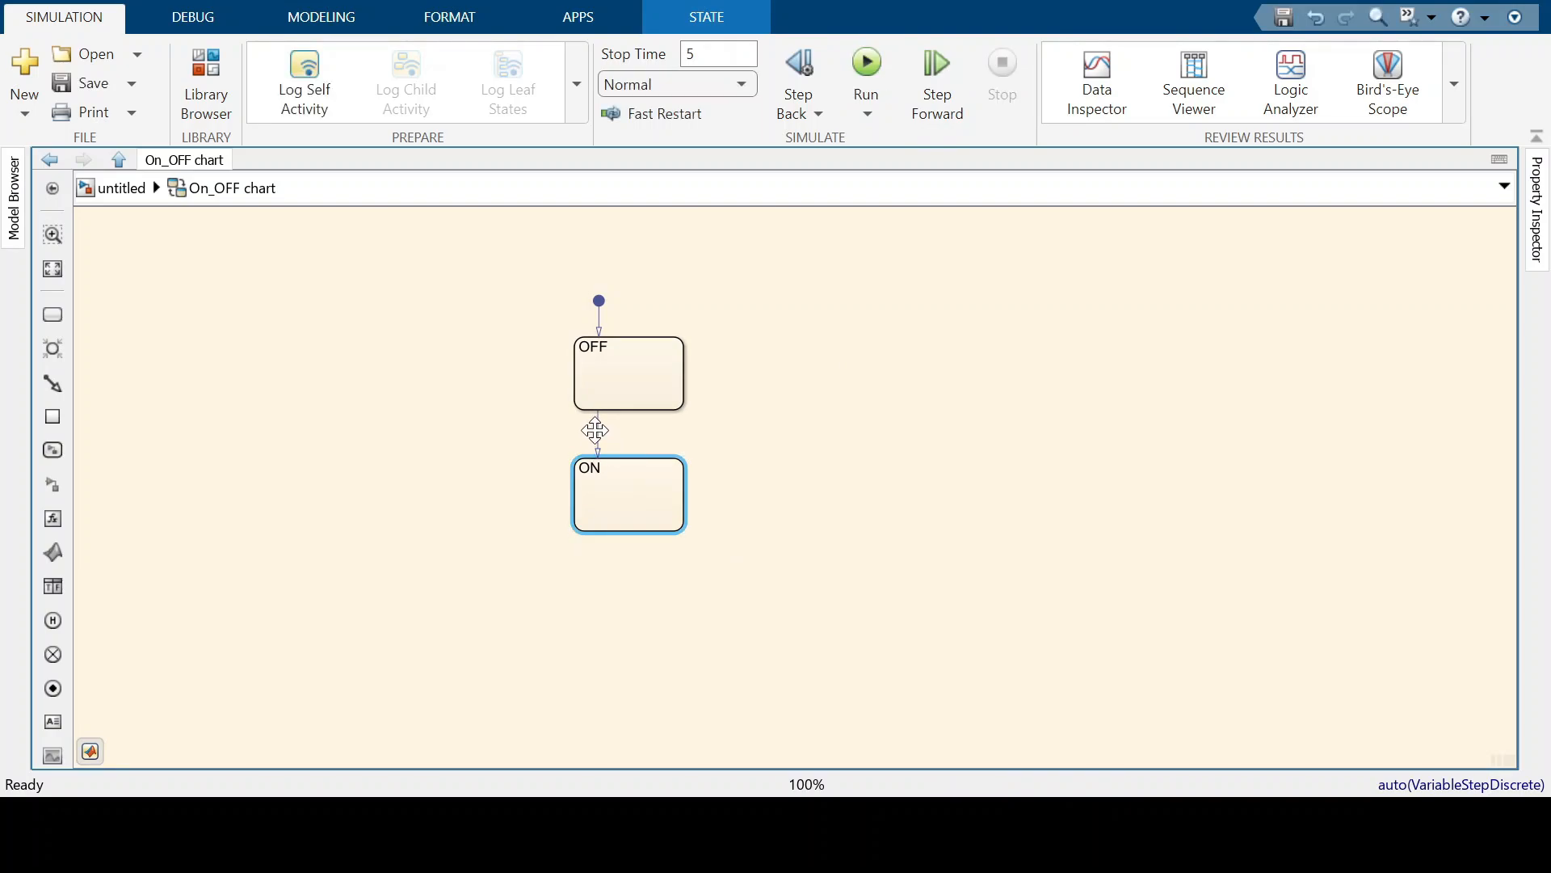
- Draw an unconditional return transition from the ON state up to the OFF state and run the simulation
left_click(626, 463)
left_click_drag(646, 458, 653, 416)
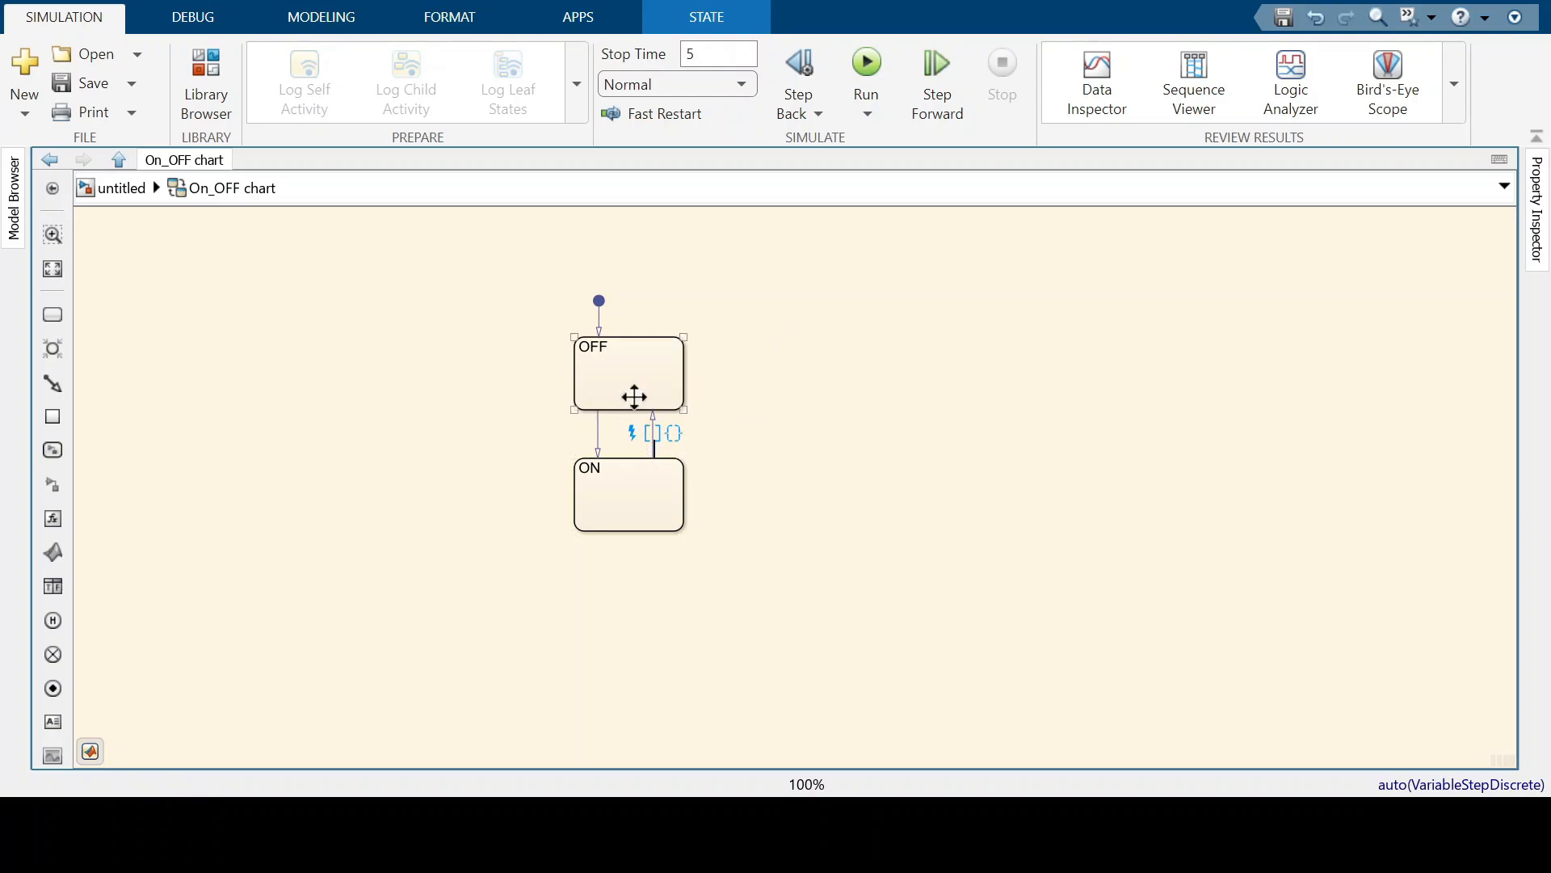
left_click(626, 346)
left_click(667, 311)
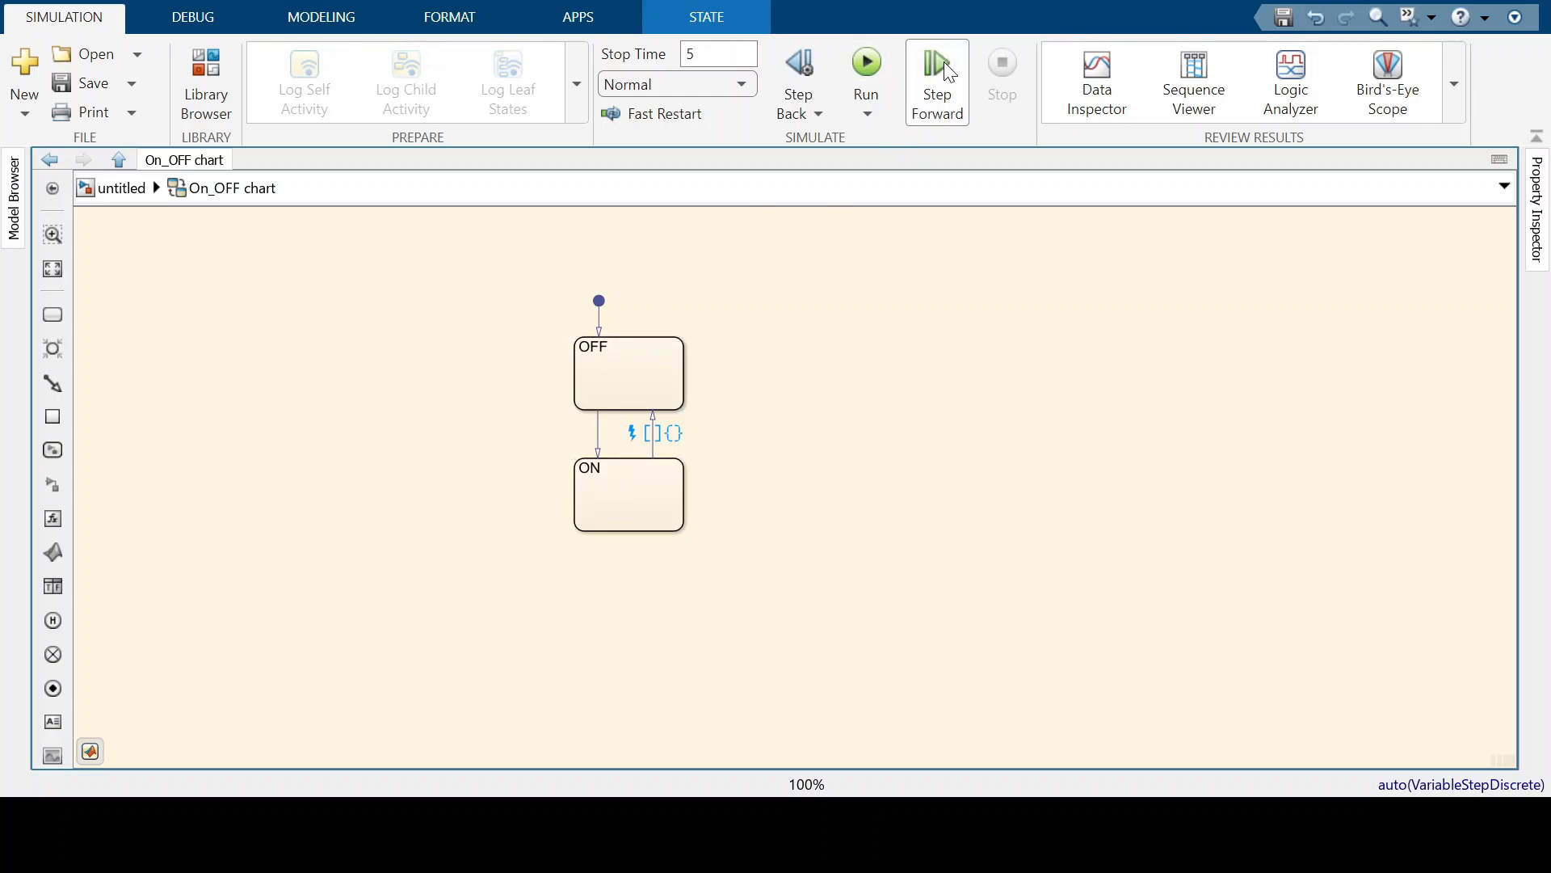
left_click(877, 56)
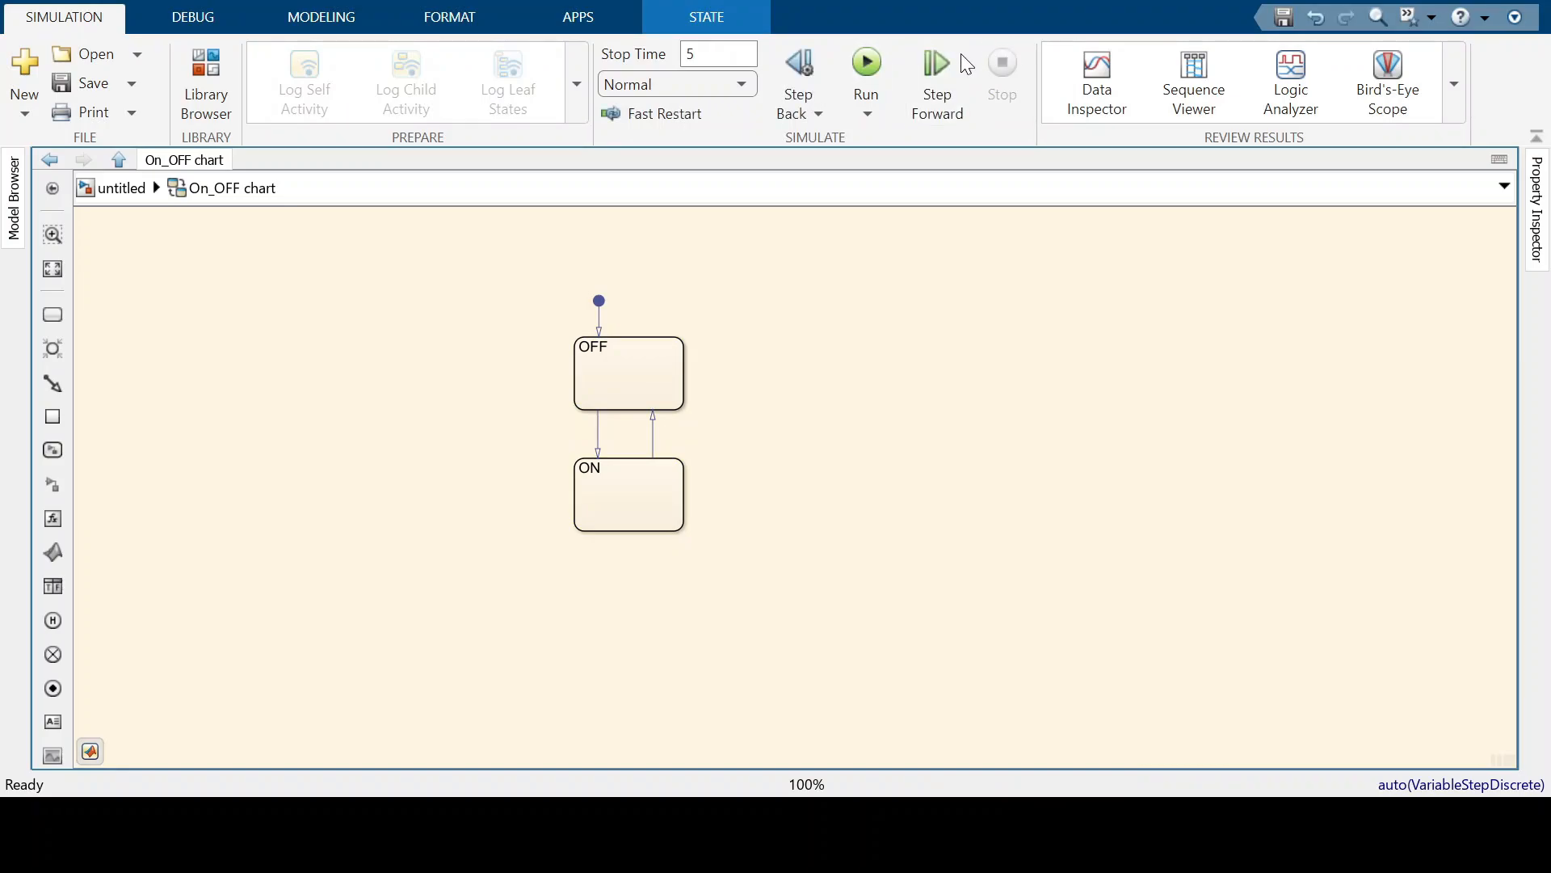
- Restart the simulation in stepping mode and step it forward to T=0.500, watching which state is active at each step
left_click(938, 70)
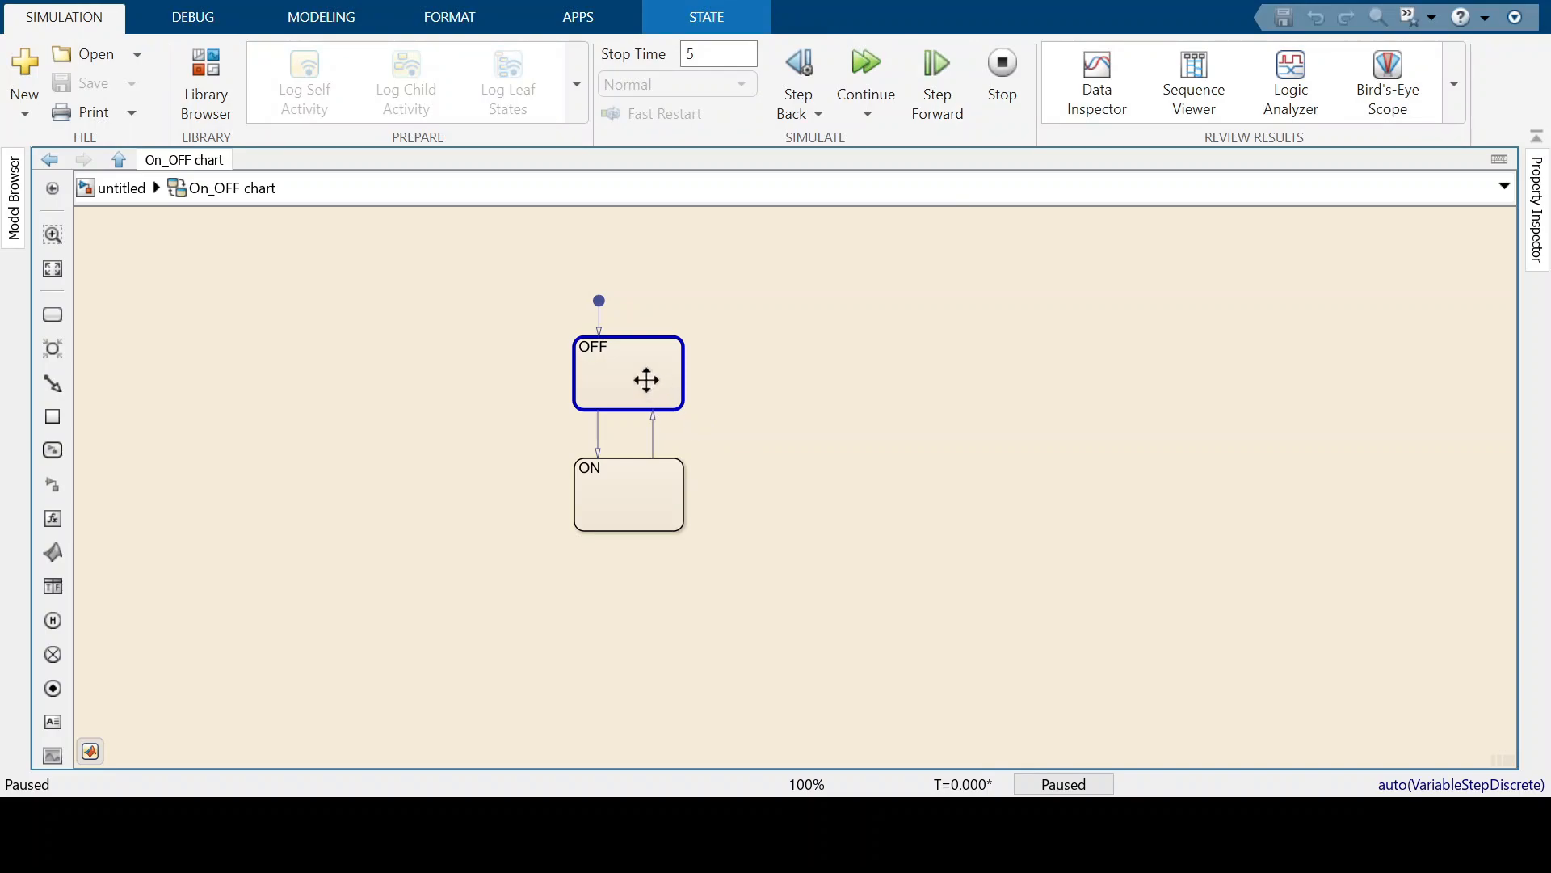
left_click(940, 89)
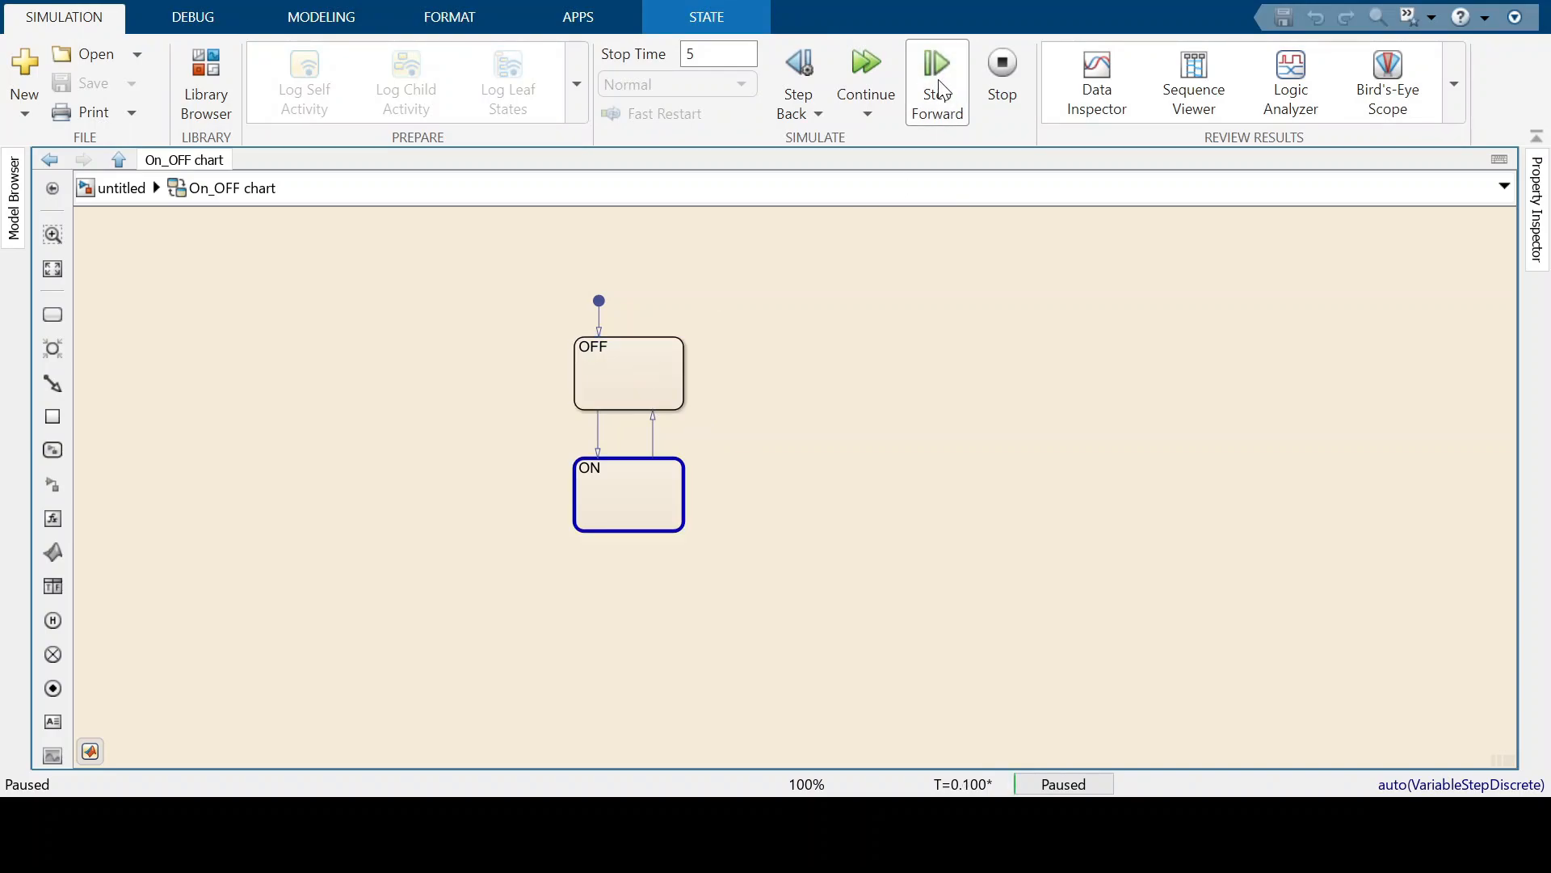
left_click(940, 89)
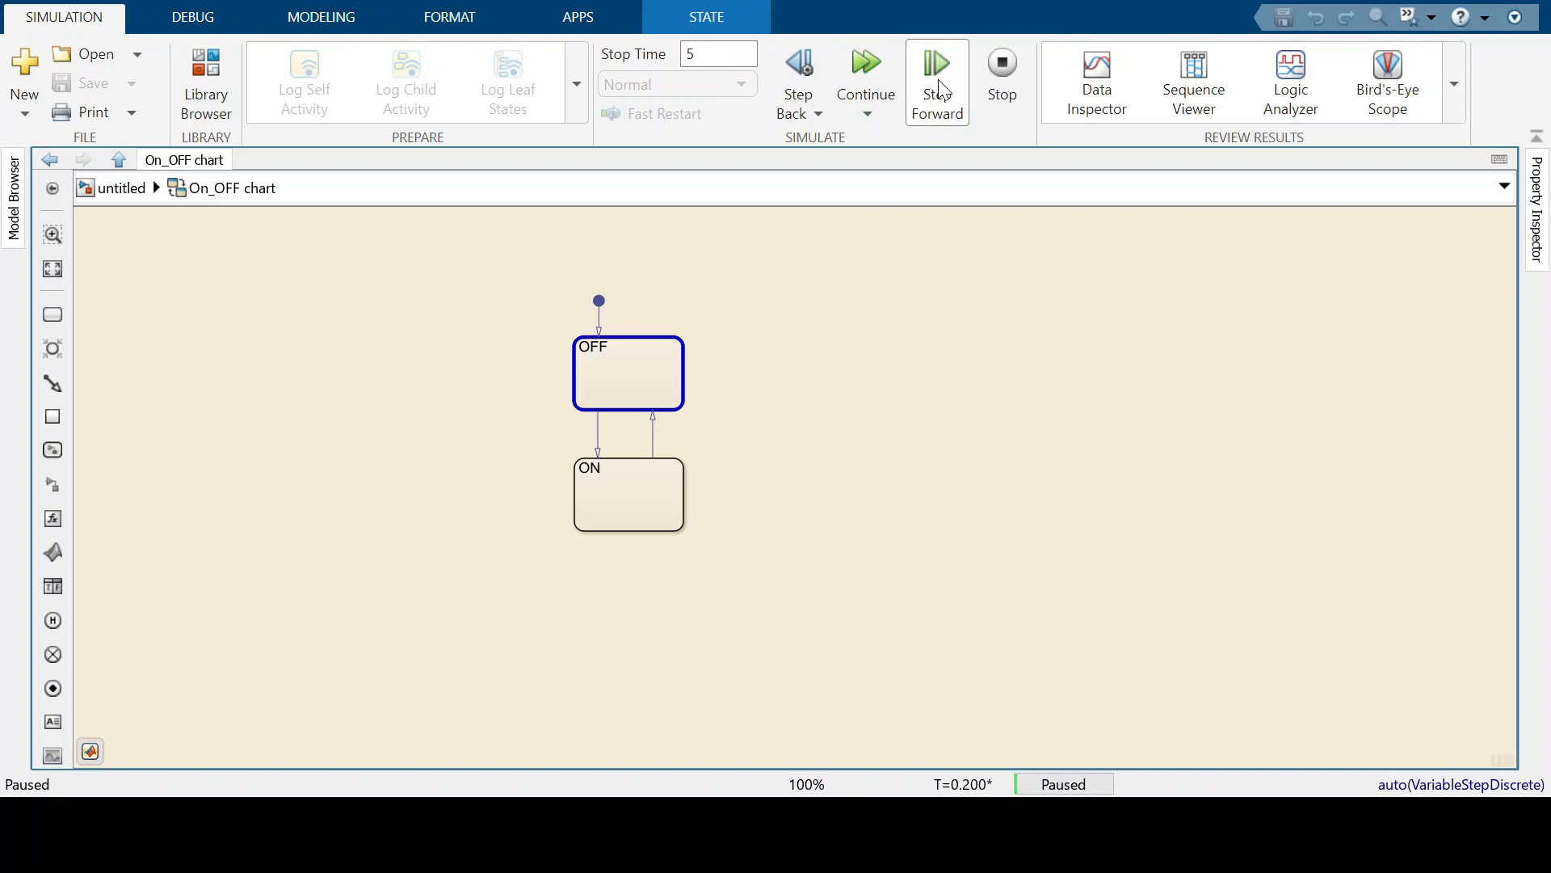
left_click(940, 89)
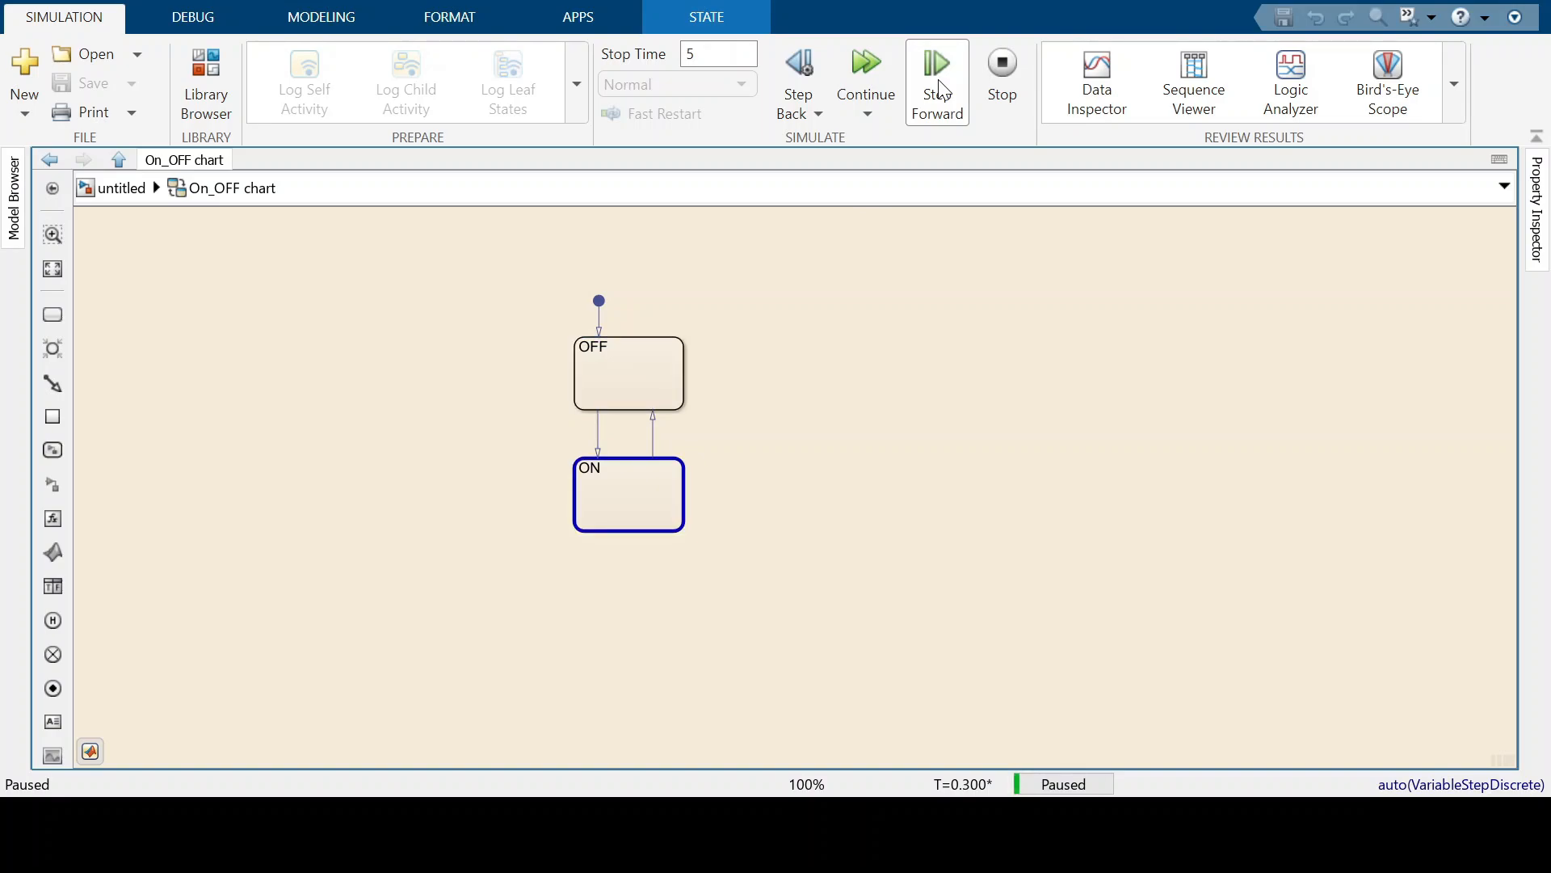
left_click(939, 89)
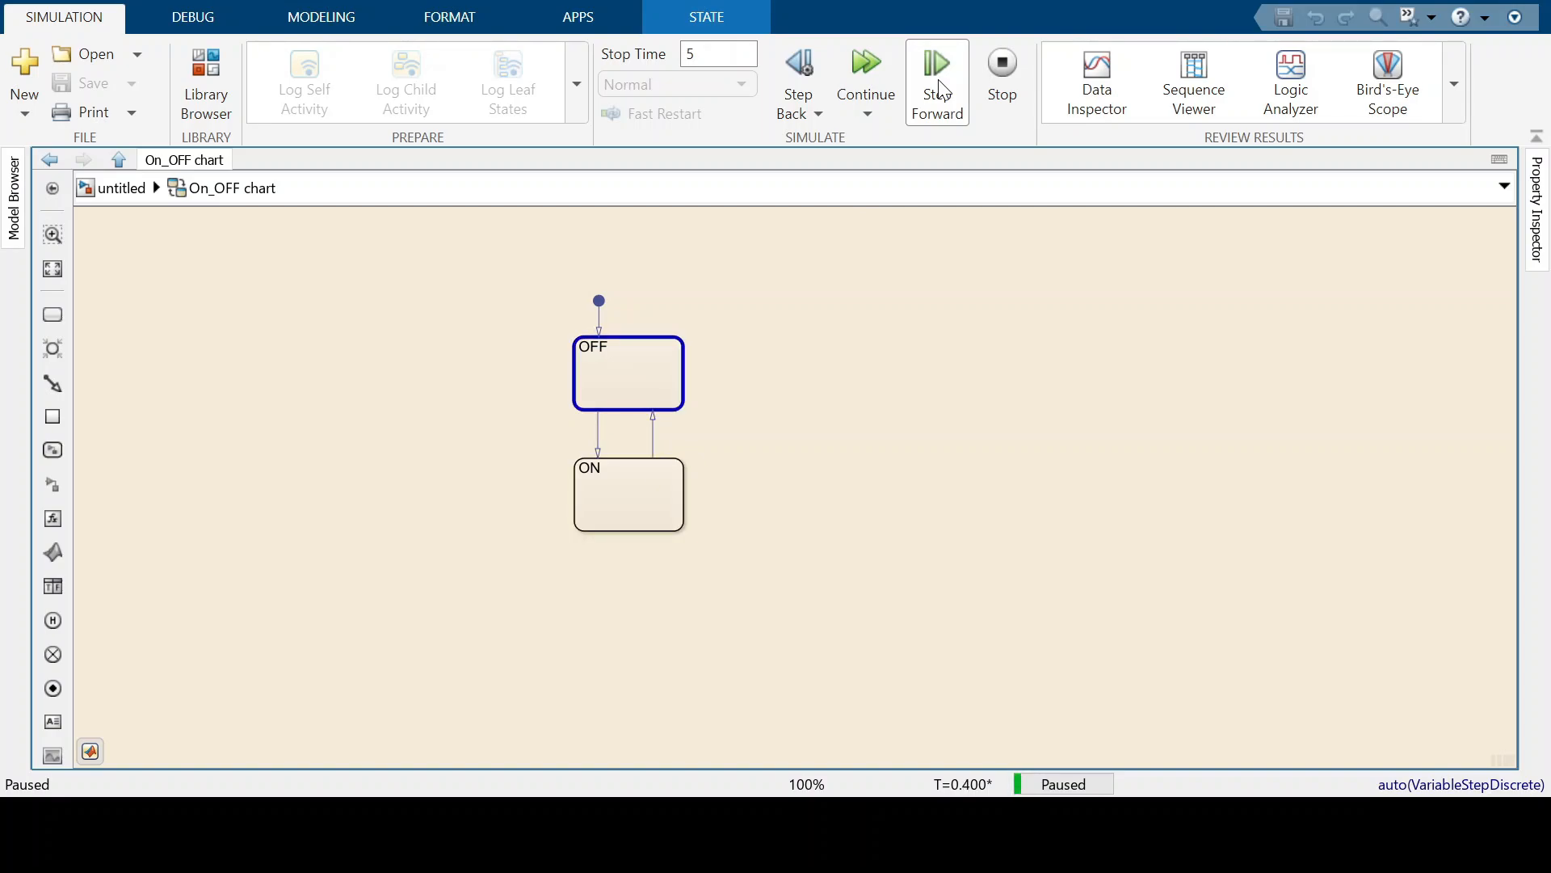
left_click(941, 89)
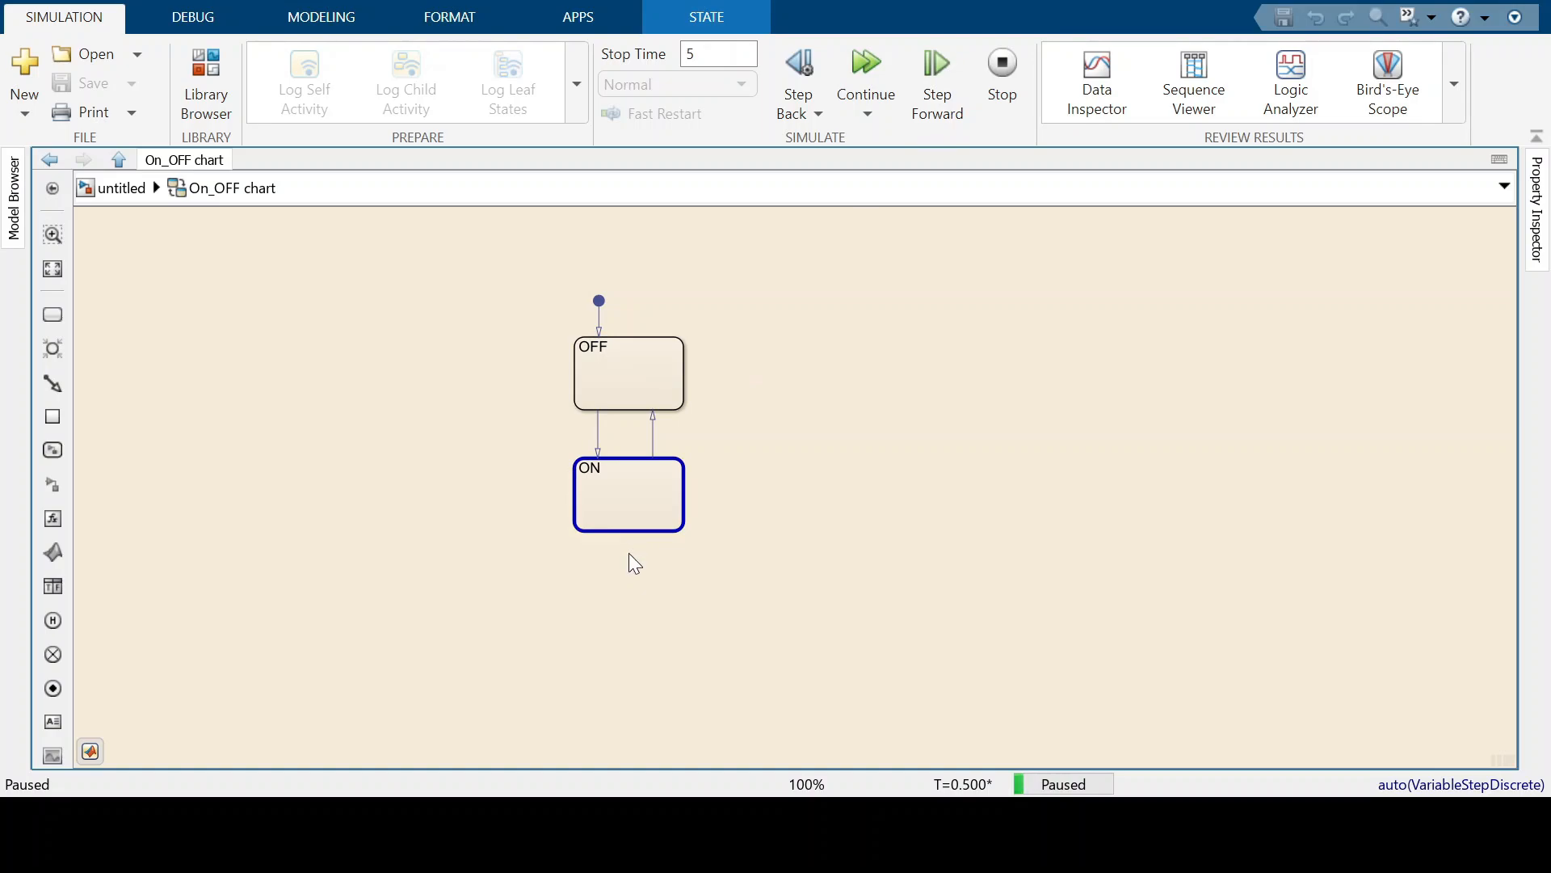